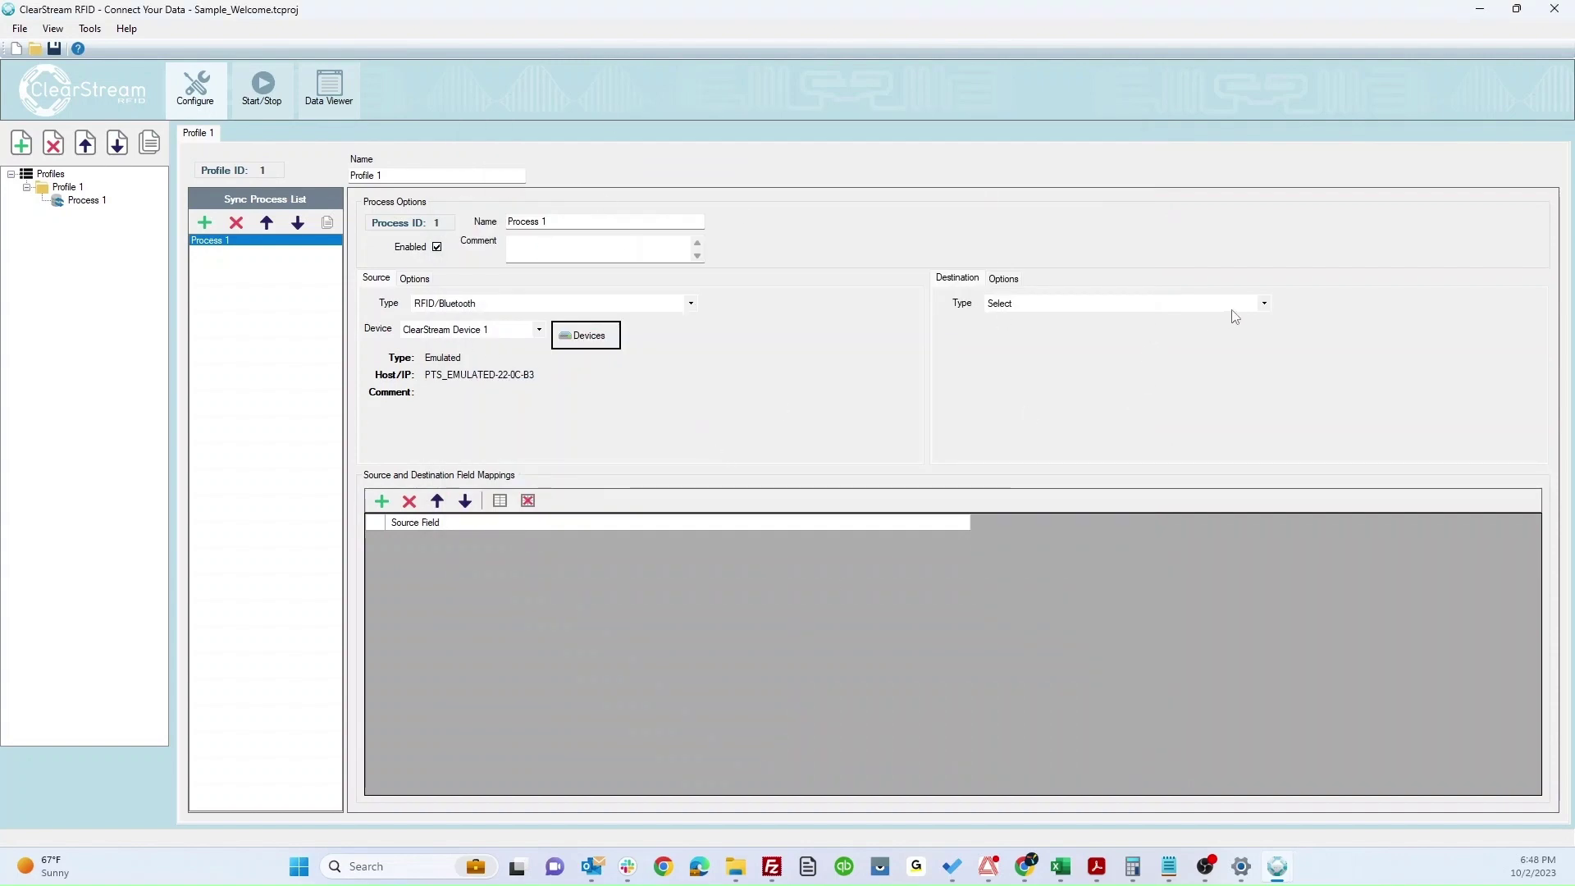
Set the process destination to ODBC with the ClearStream RFID Sample 64-Bit - System datasource and the RFID Tag List table.
left_click(1236, 309)
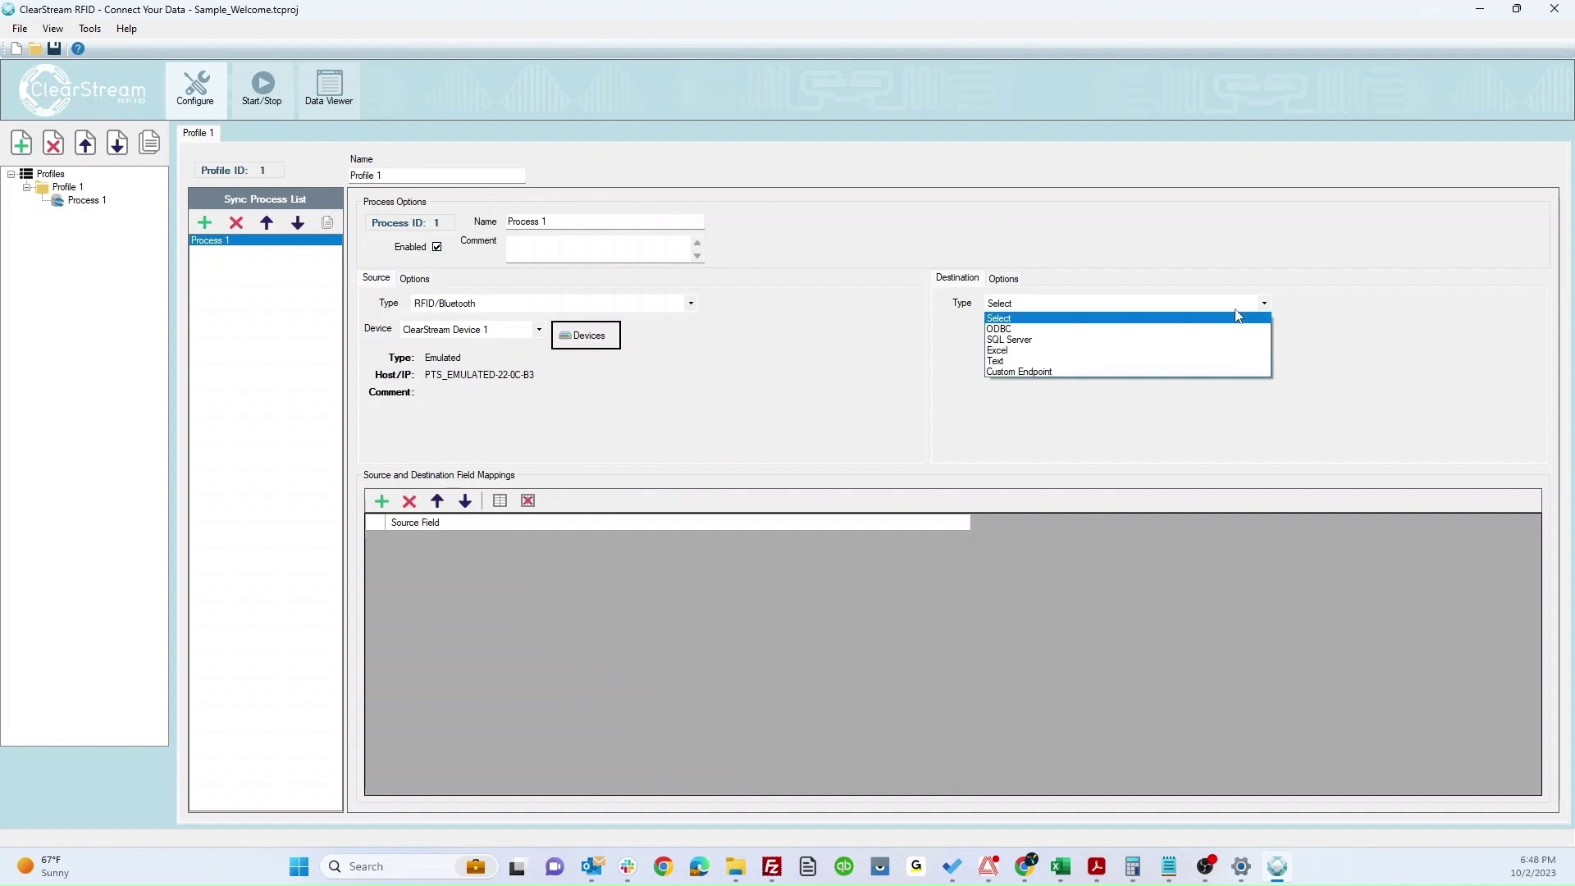
left_click(1198, 330)
left_click(1198, 334)
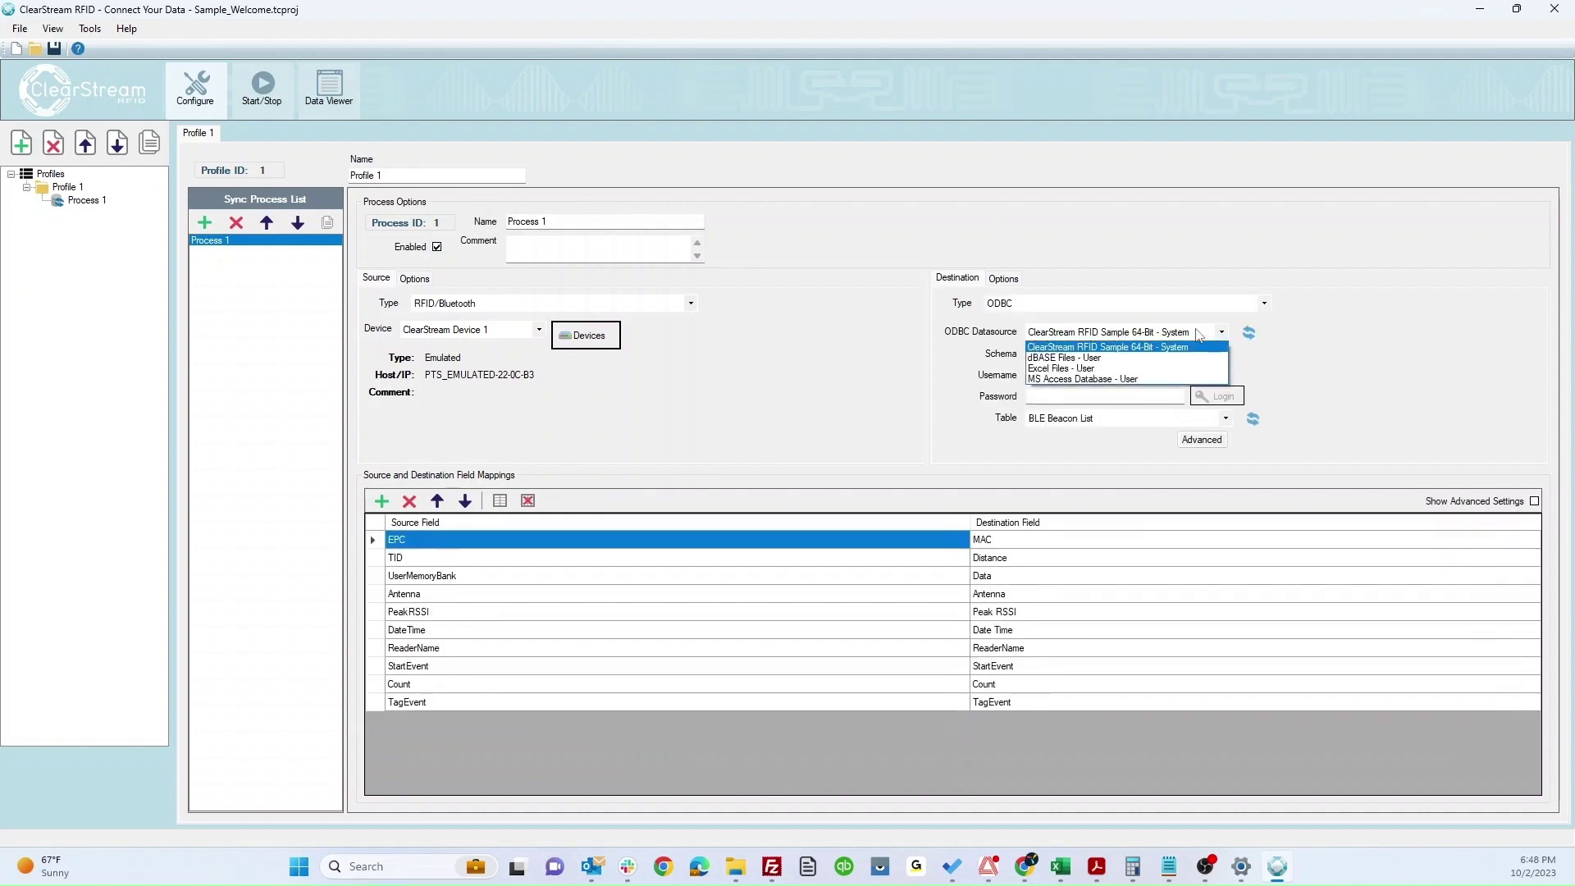
left_click(1149, 348)
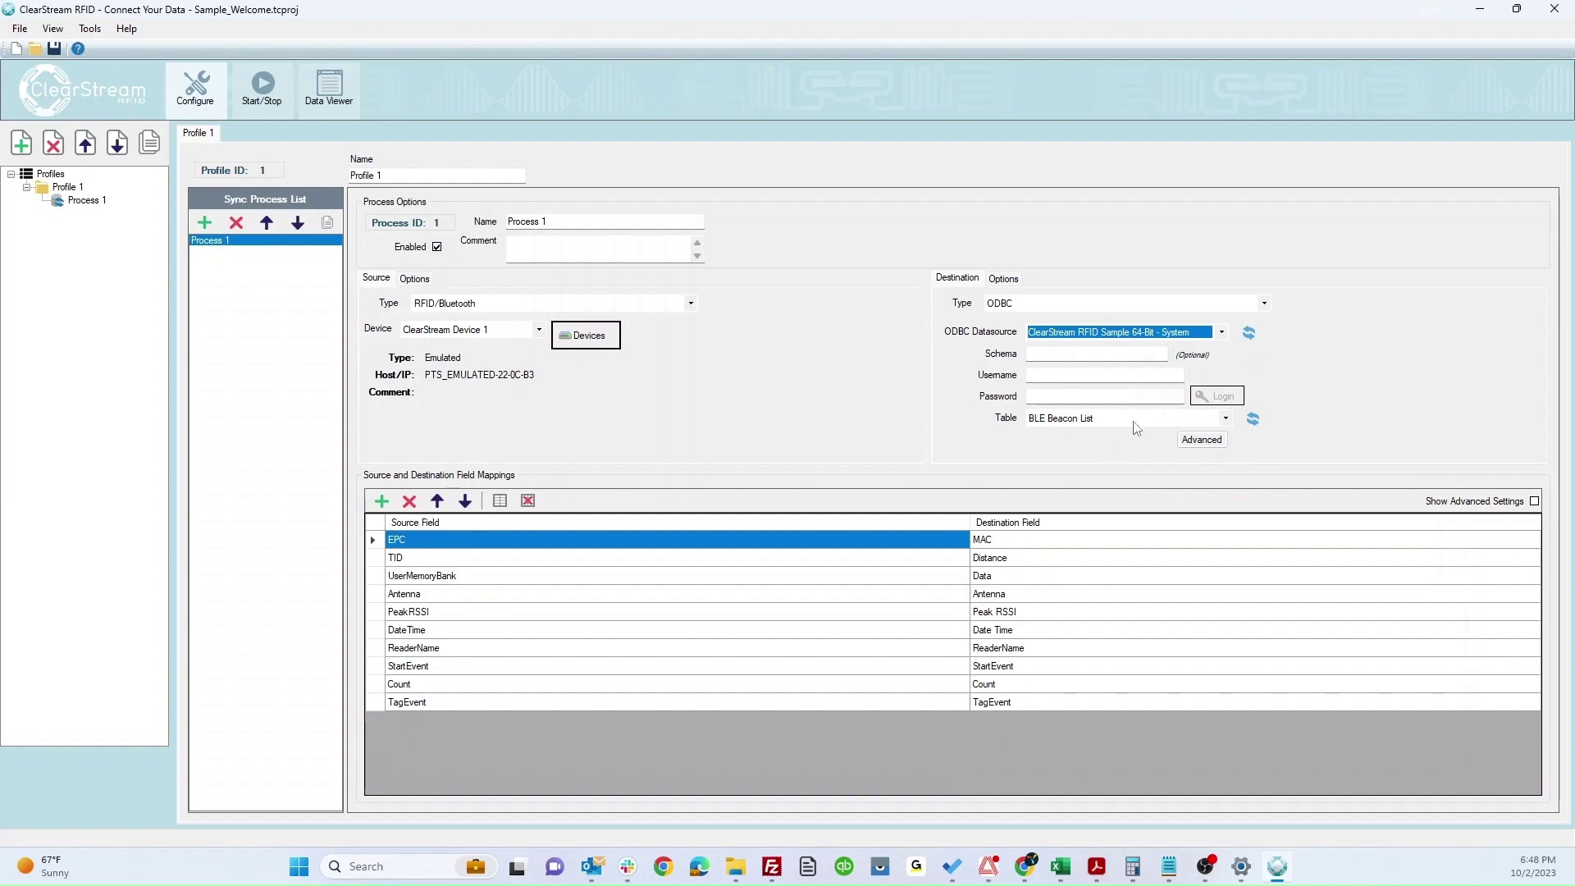
left_click(1097, 419)
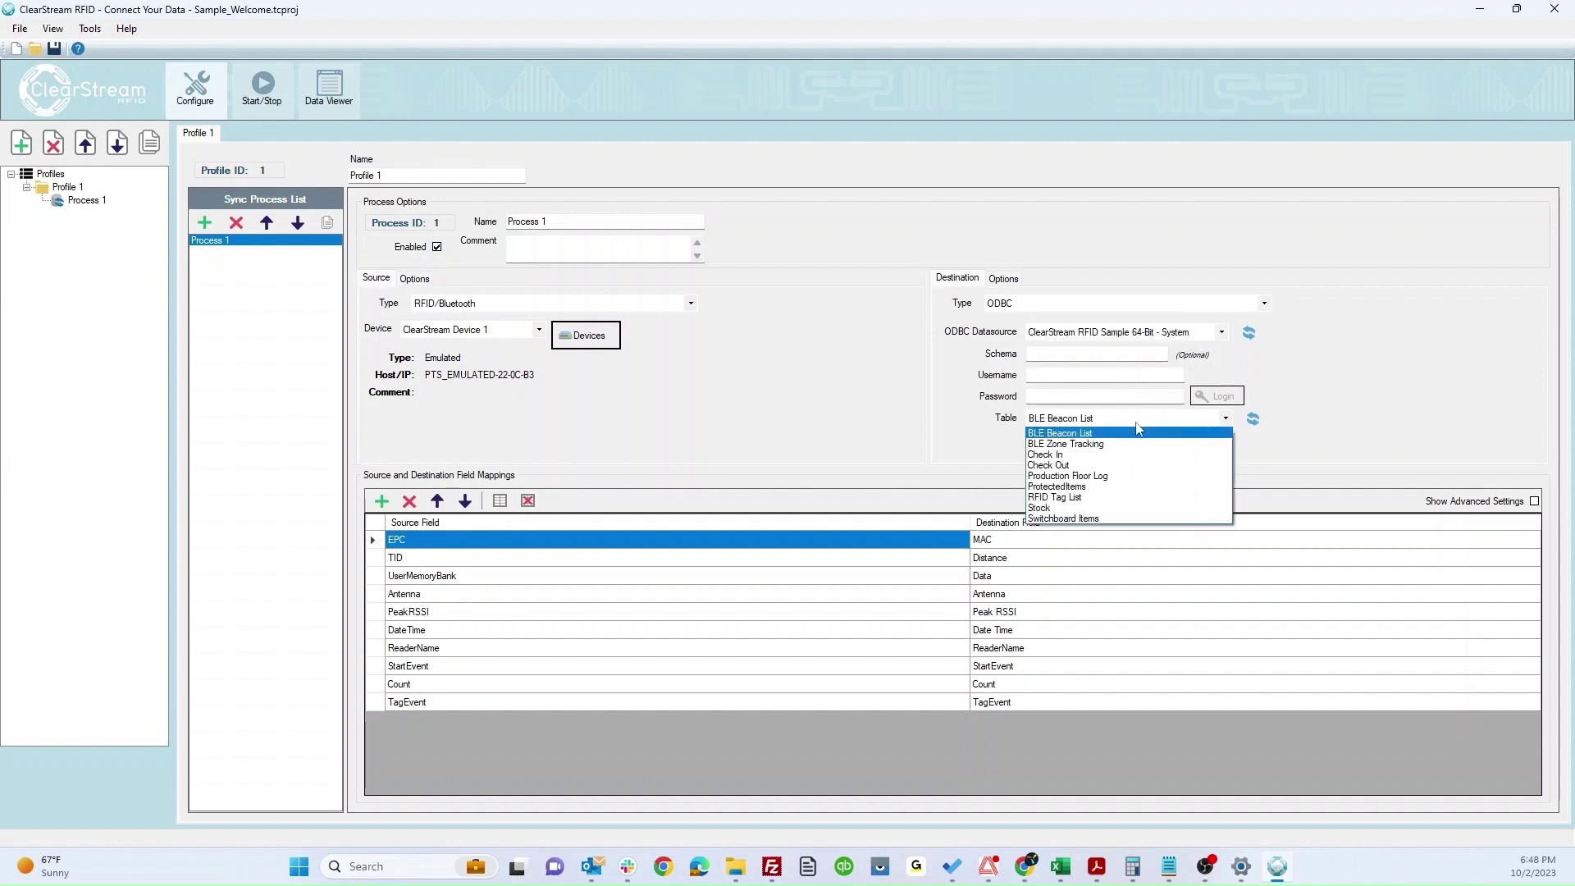
left_click(1091, 499)
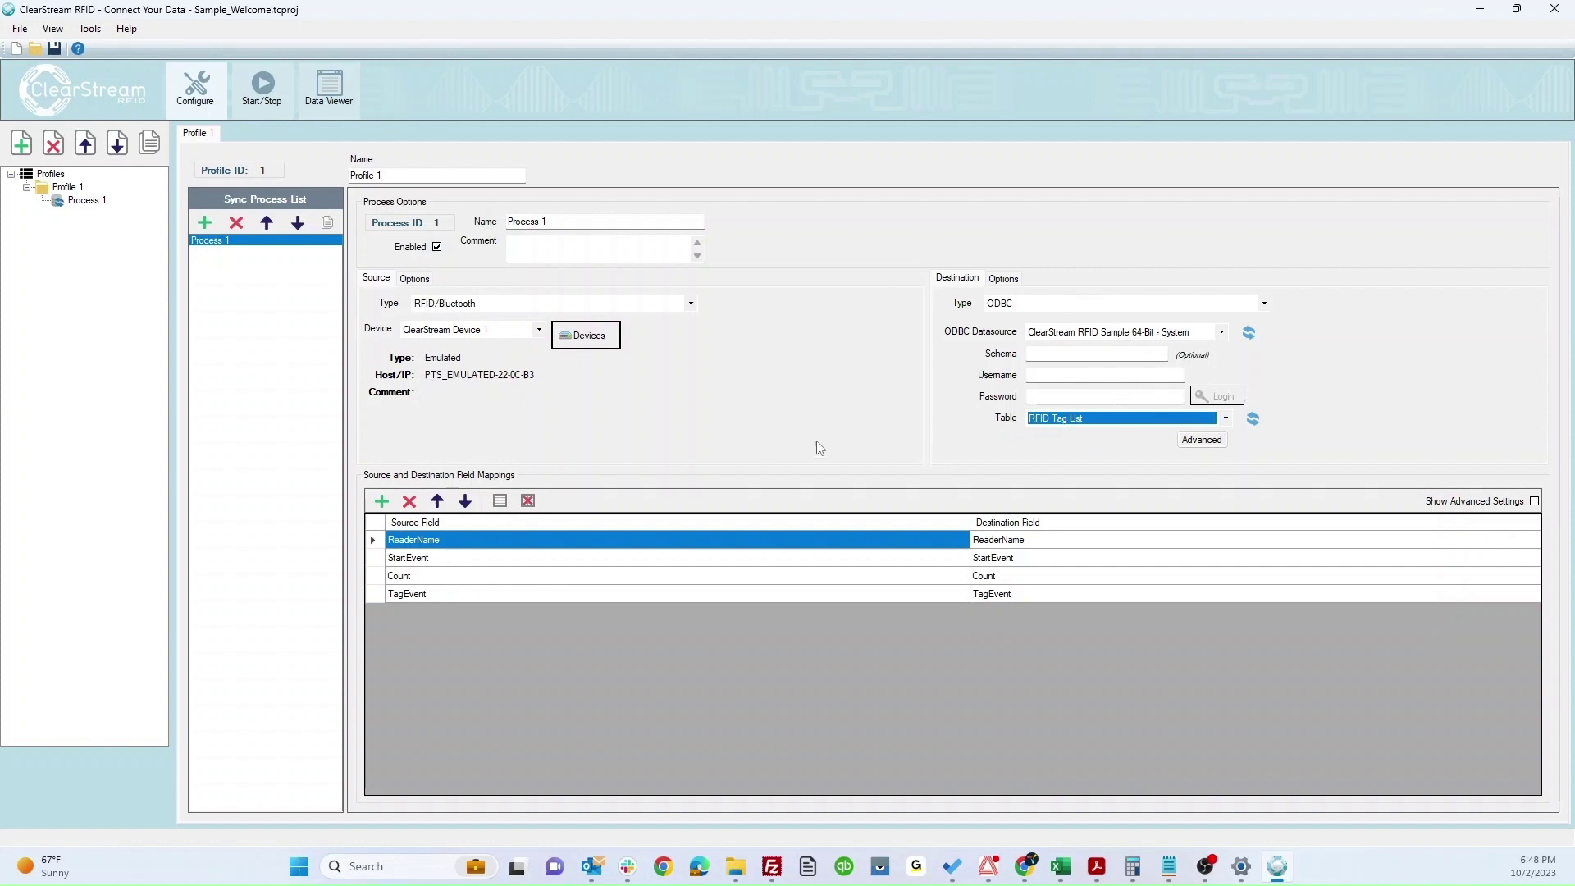
Open the Virtual Site Survey and enlarge its window over the middle of the screen.
left_click(90, 30)
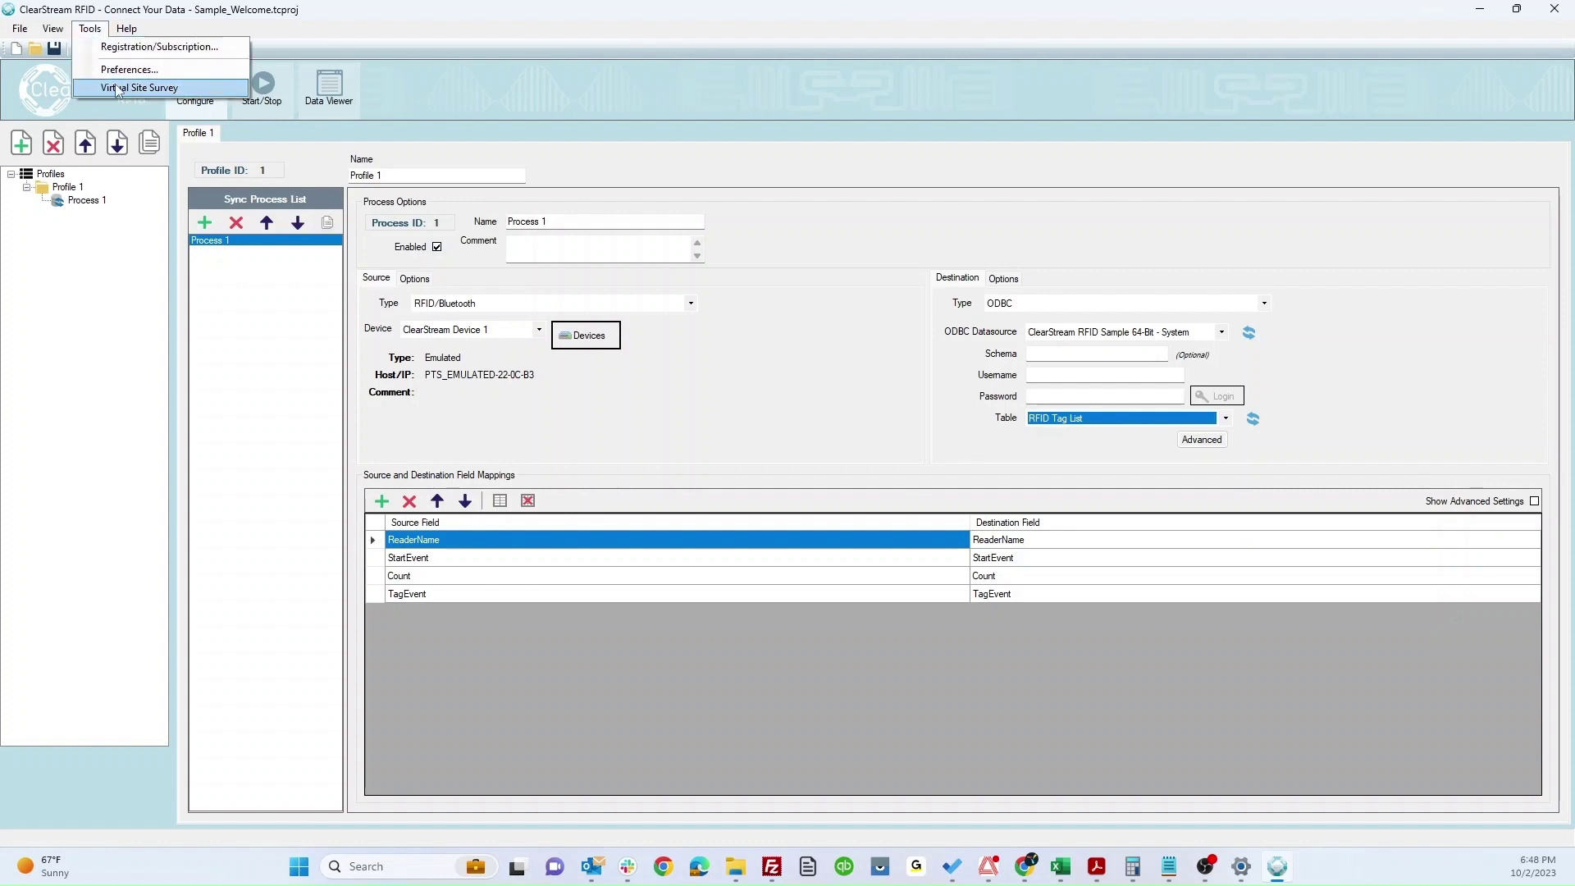
left_click(115, 88)
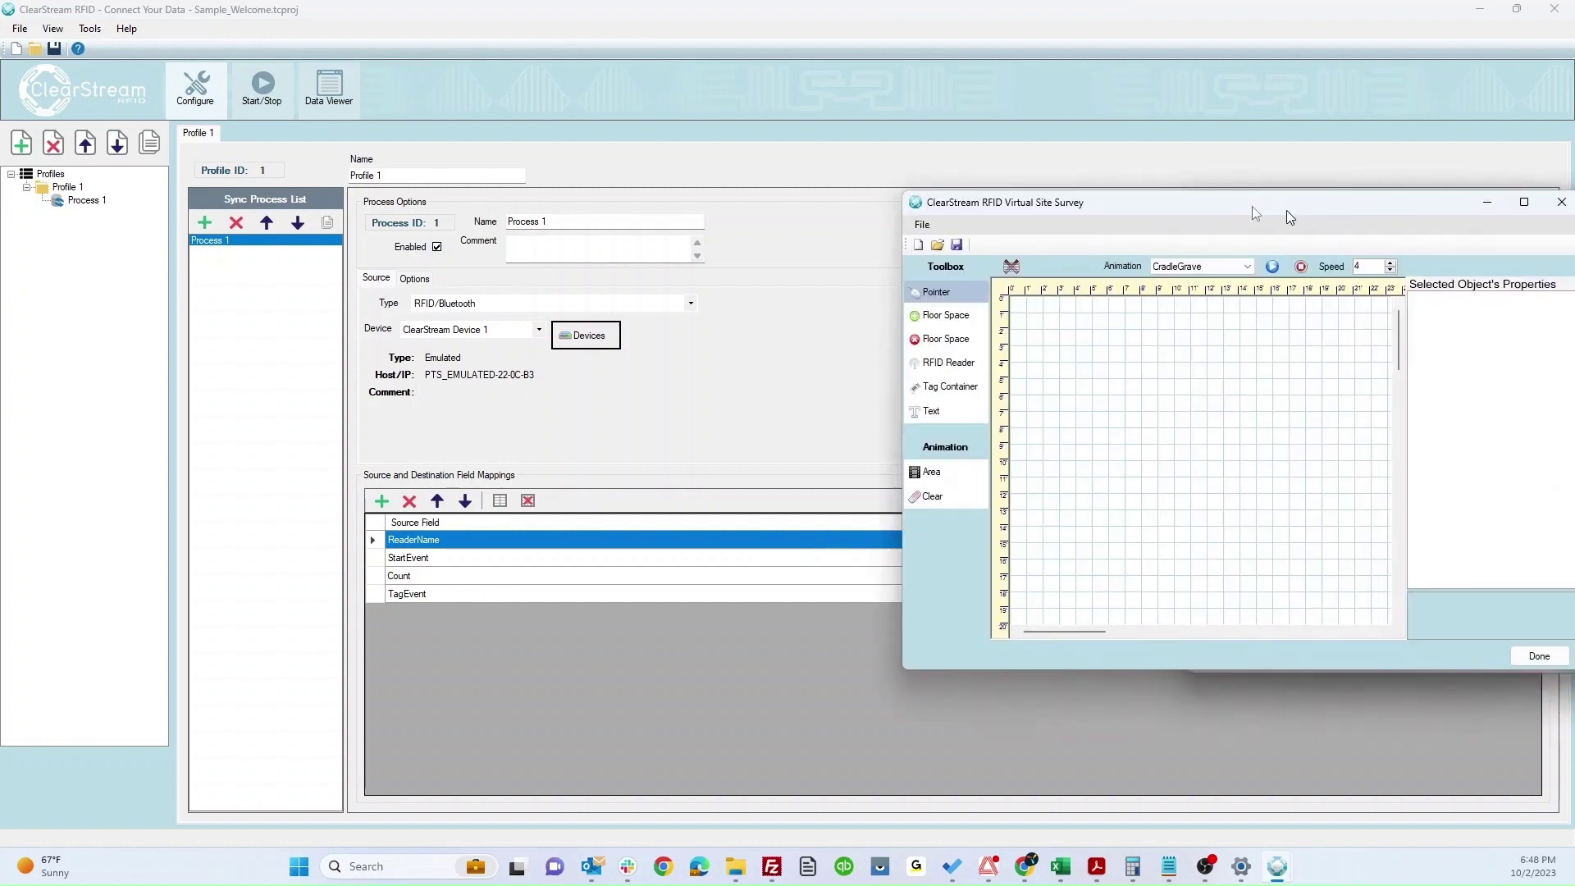
left_click_drag(1286, 210, 902, 139)
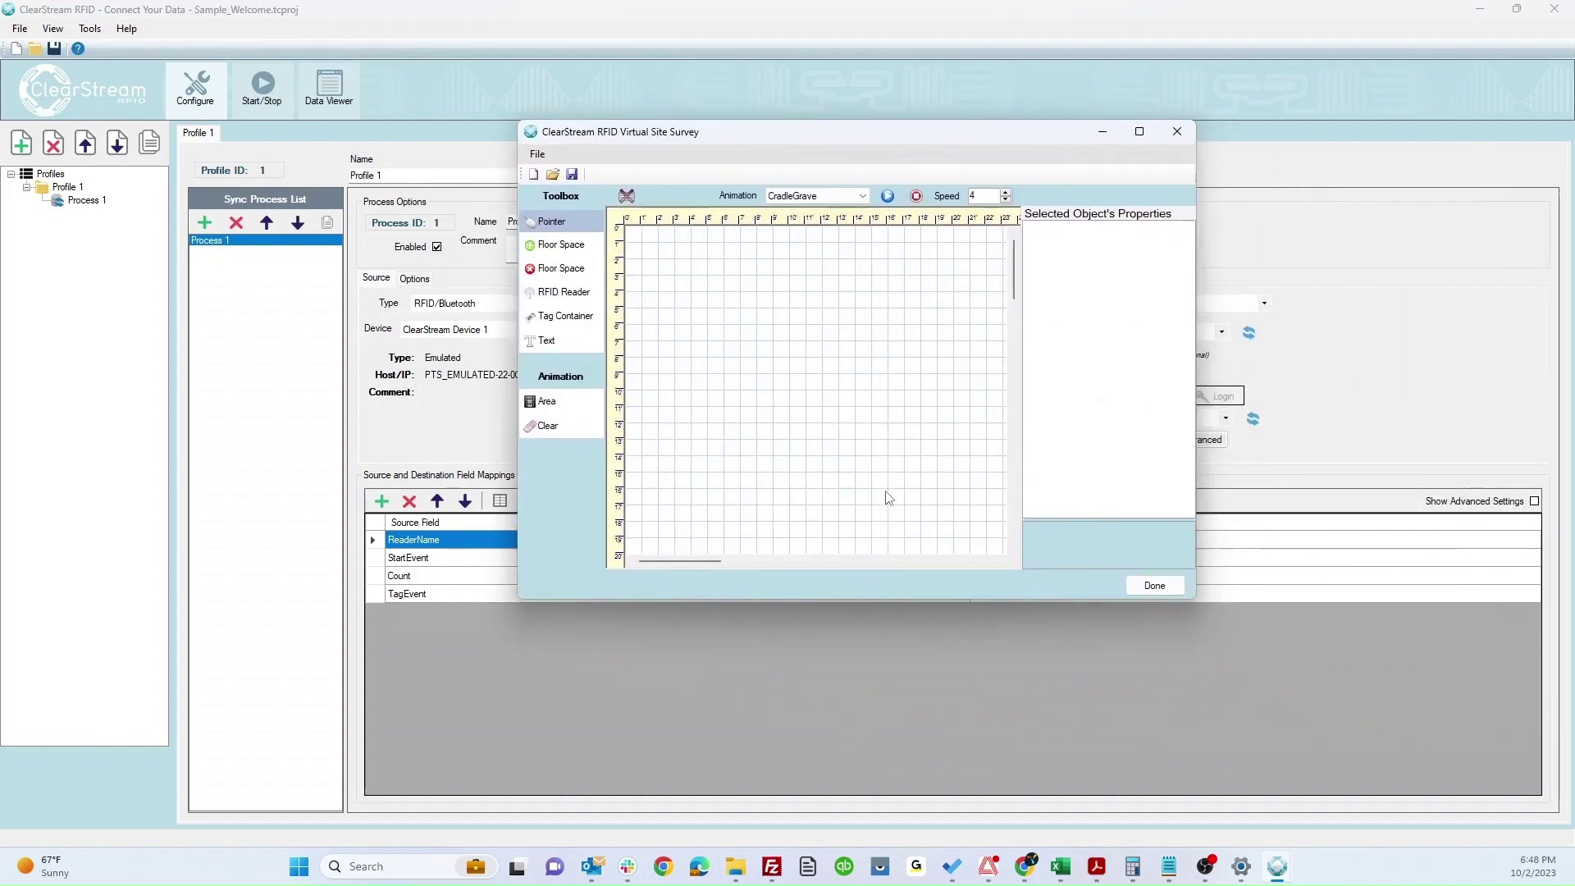
left_click_drag(1195, 431, 1276, 431)
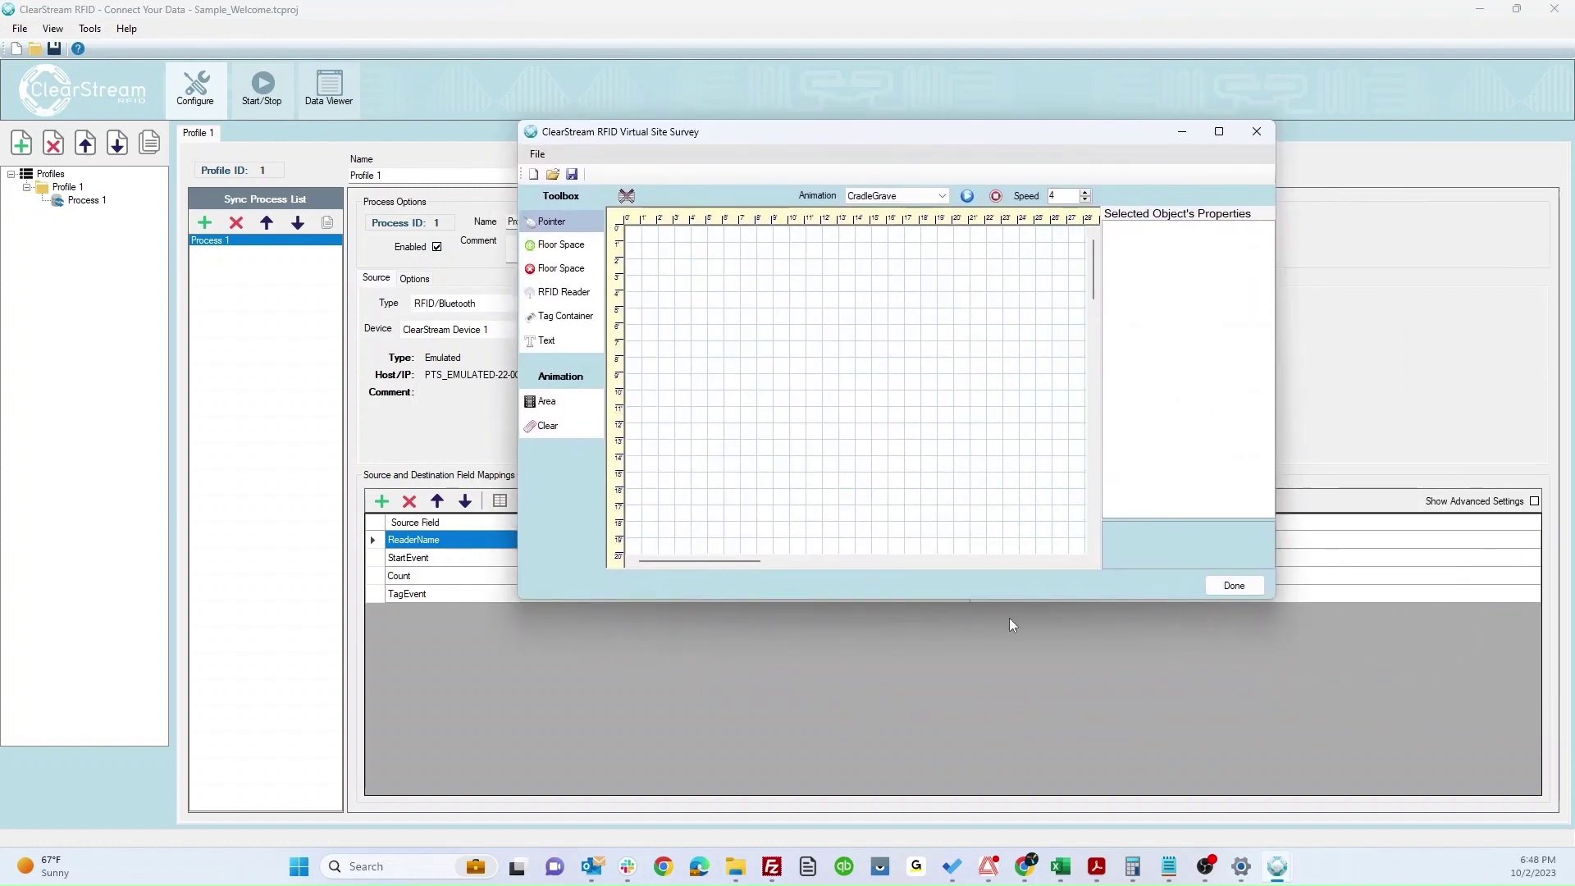
left_click_drag(1010, 601, 1010, 666)
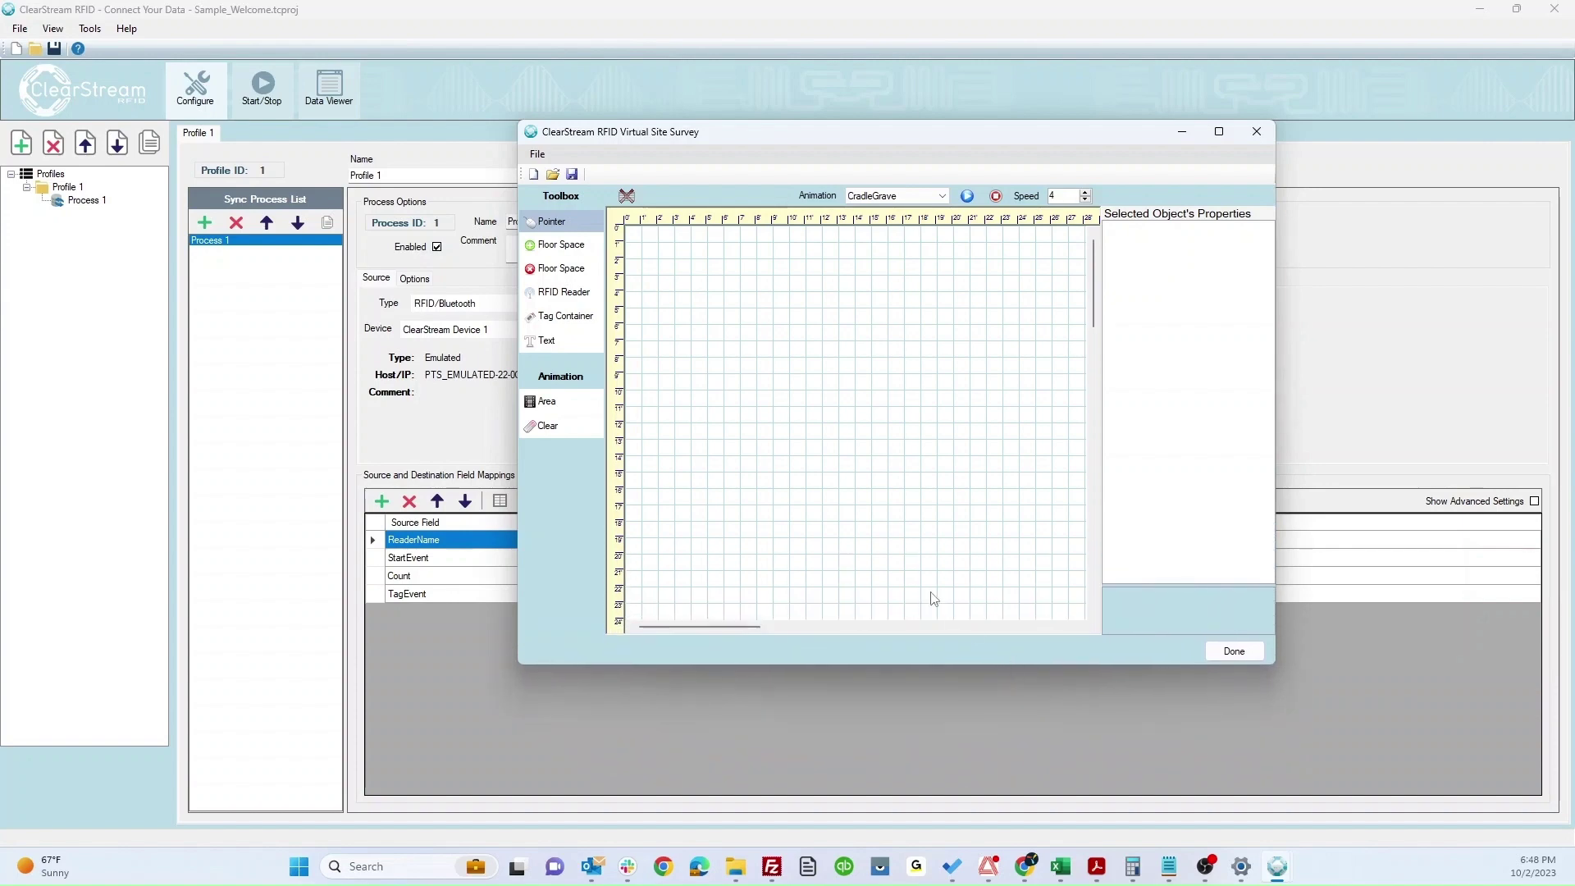
Draw a floor space about 18 by 15 grid units, plus an adjoining passage about 6 by 6 units below it.
left_click(568, 254)
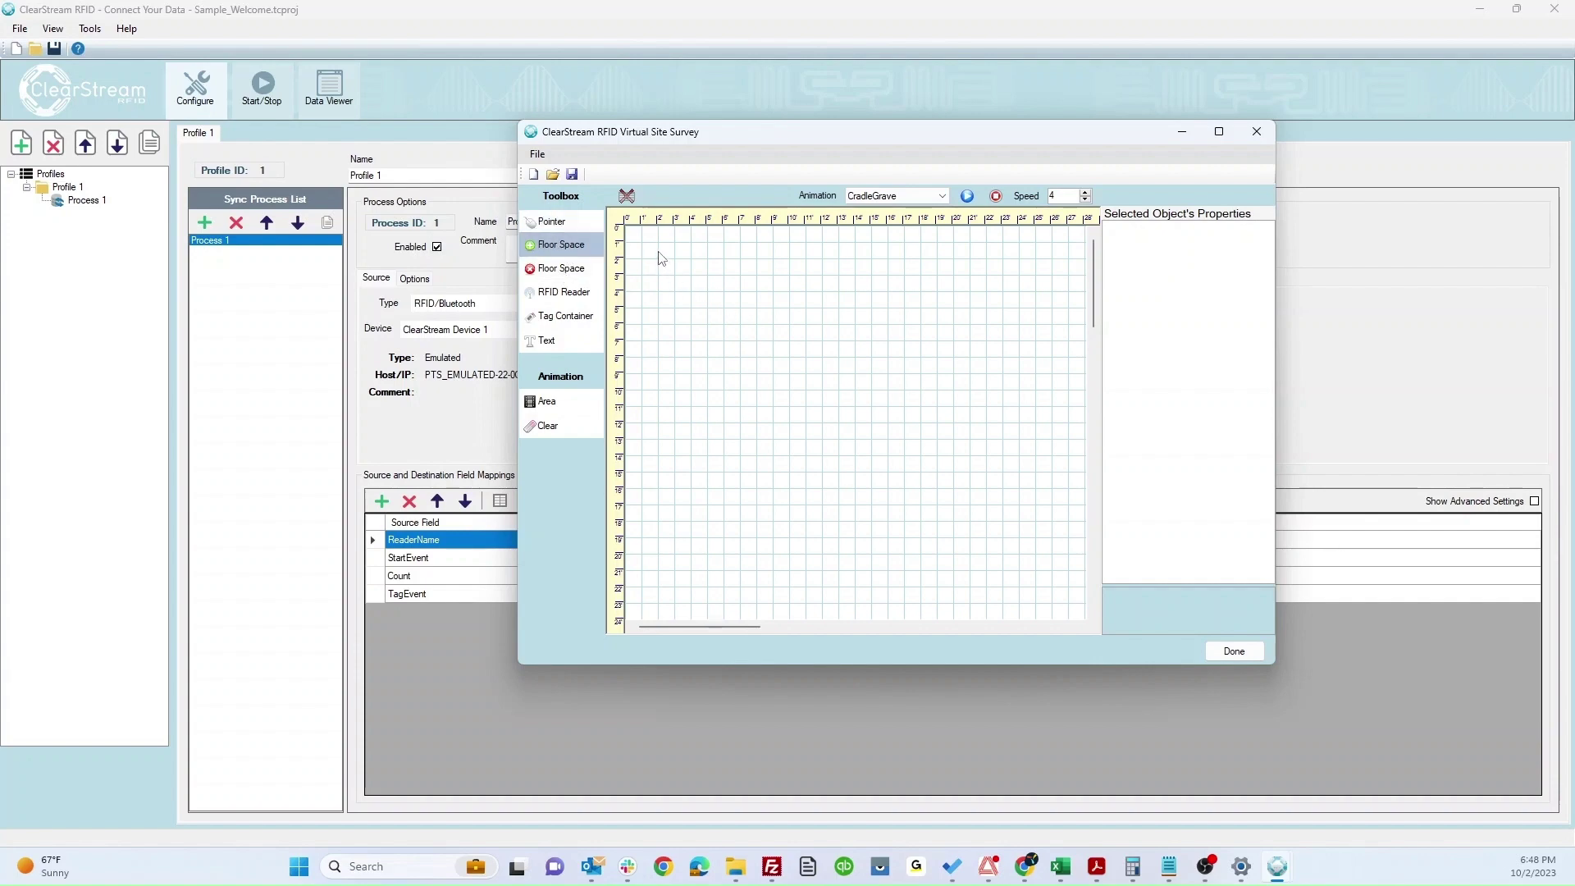
left_click_drag(660, 254, 952, 488)
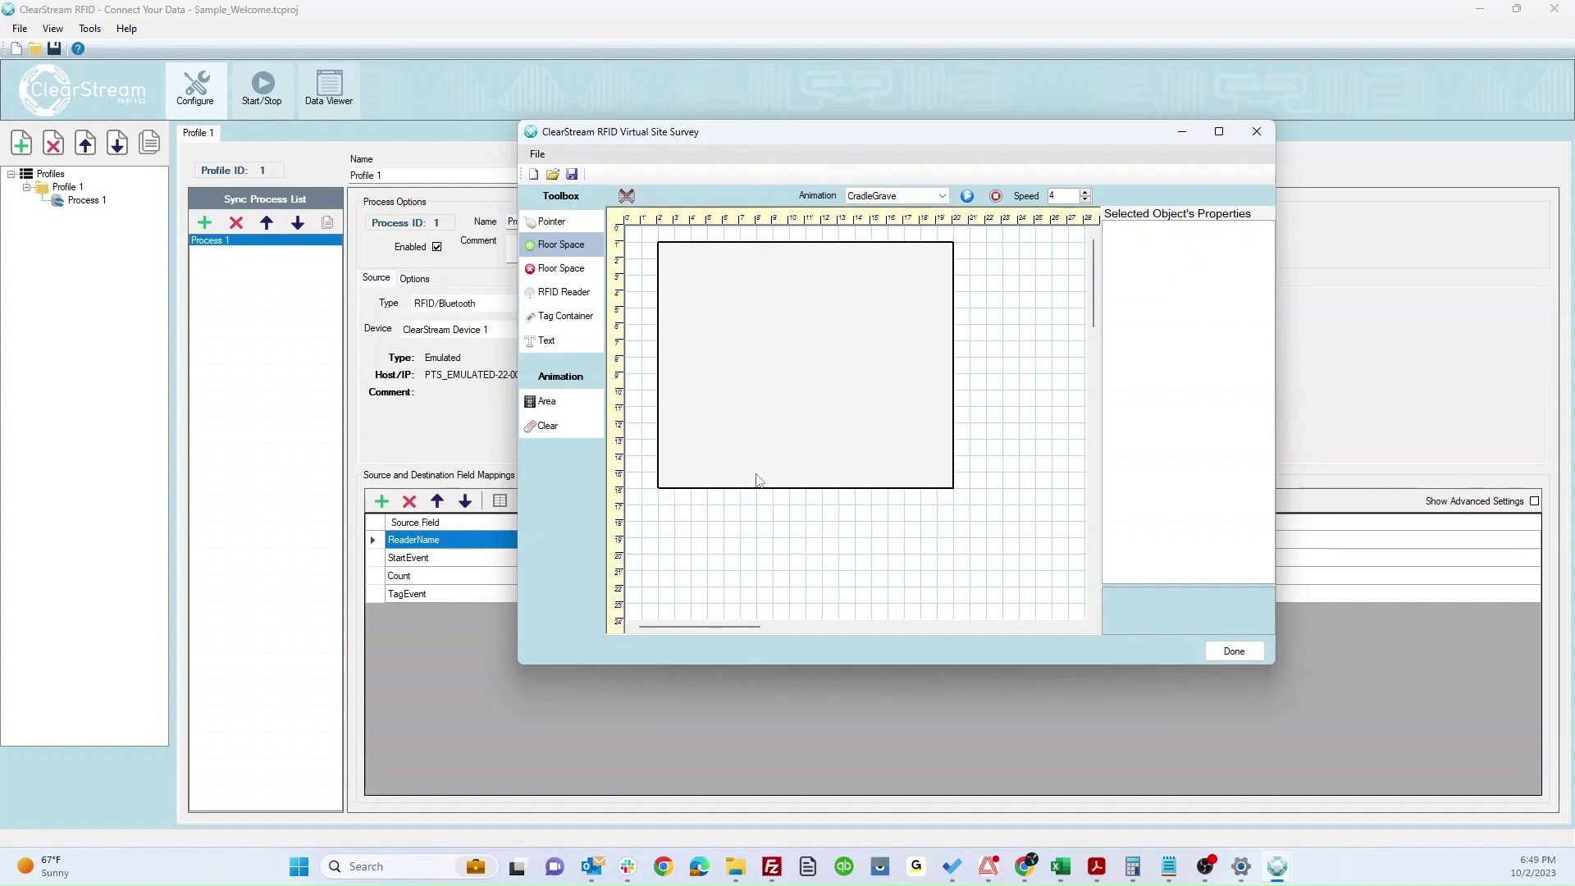
left_click_drag(771, 491, 853, 589)
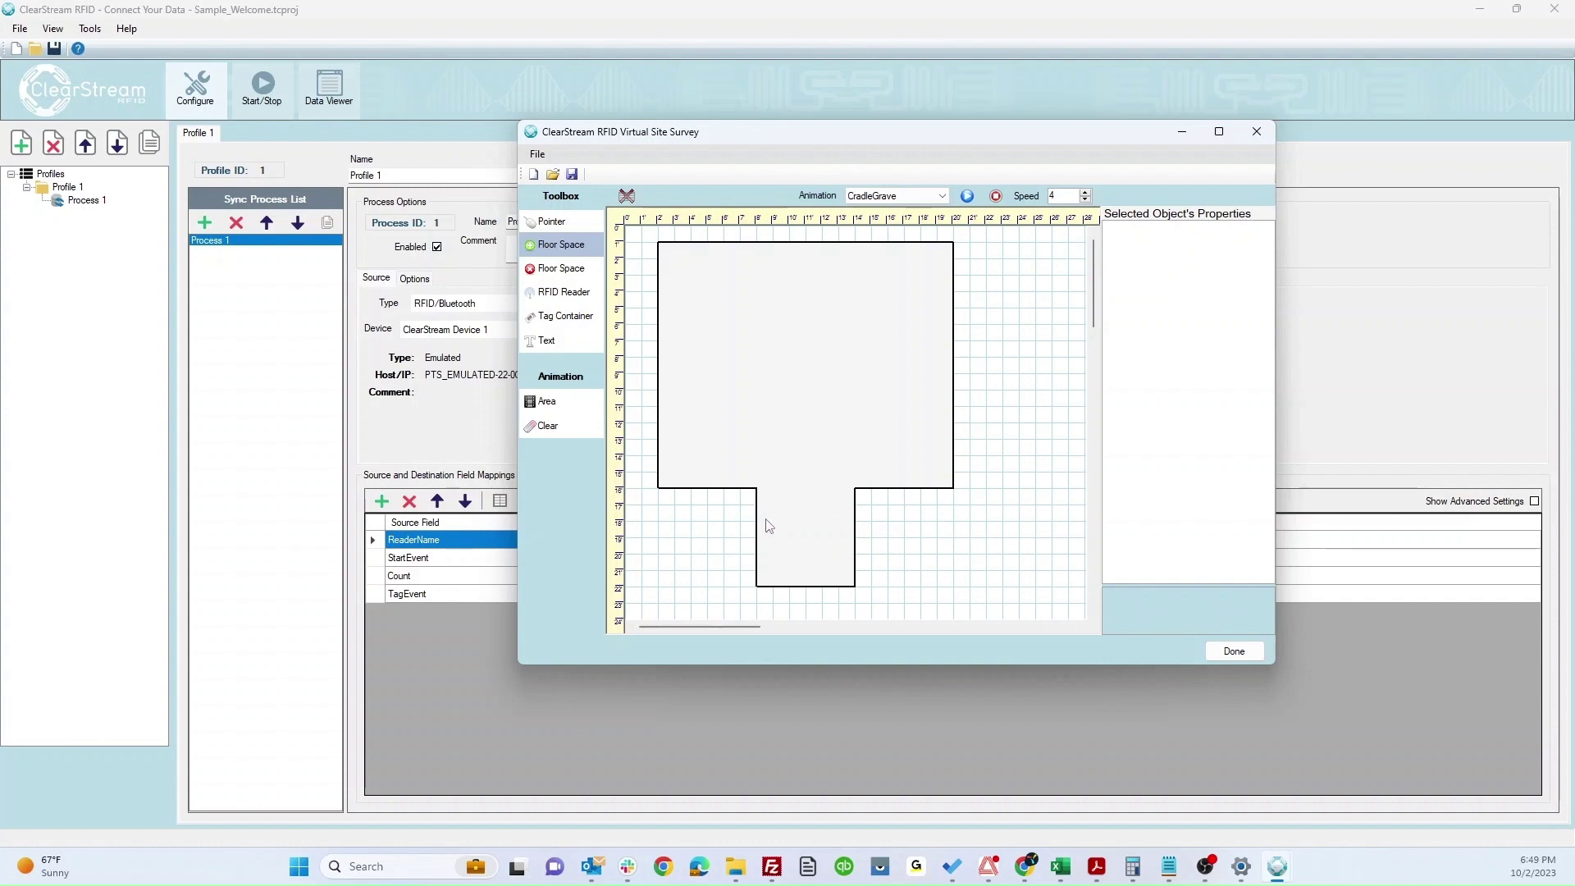
Place three tag container boxes in the main floor space, two near the left wall and one near the right wall.
left_click(580, 320)
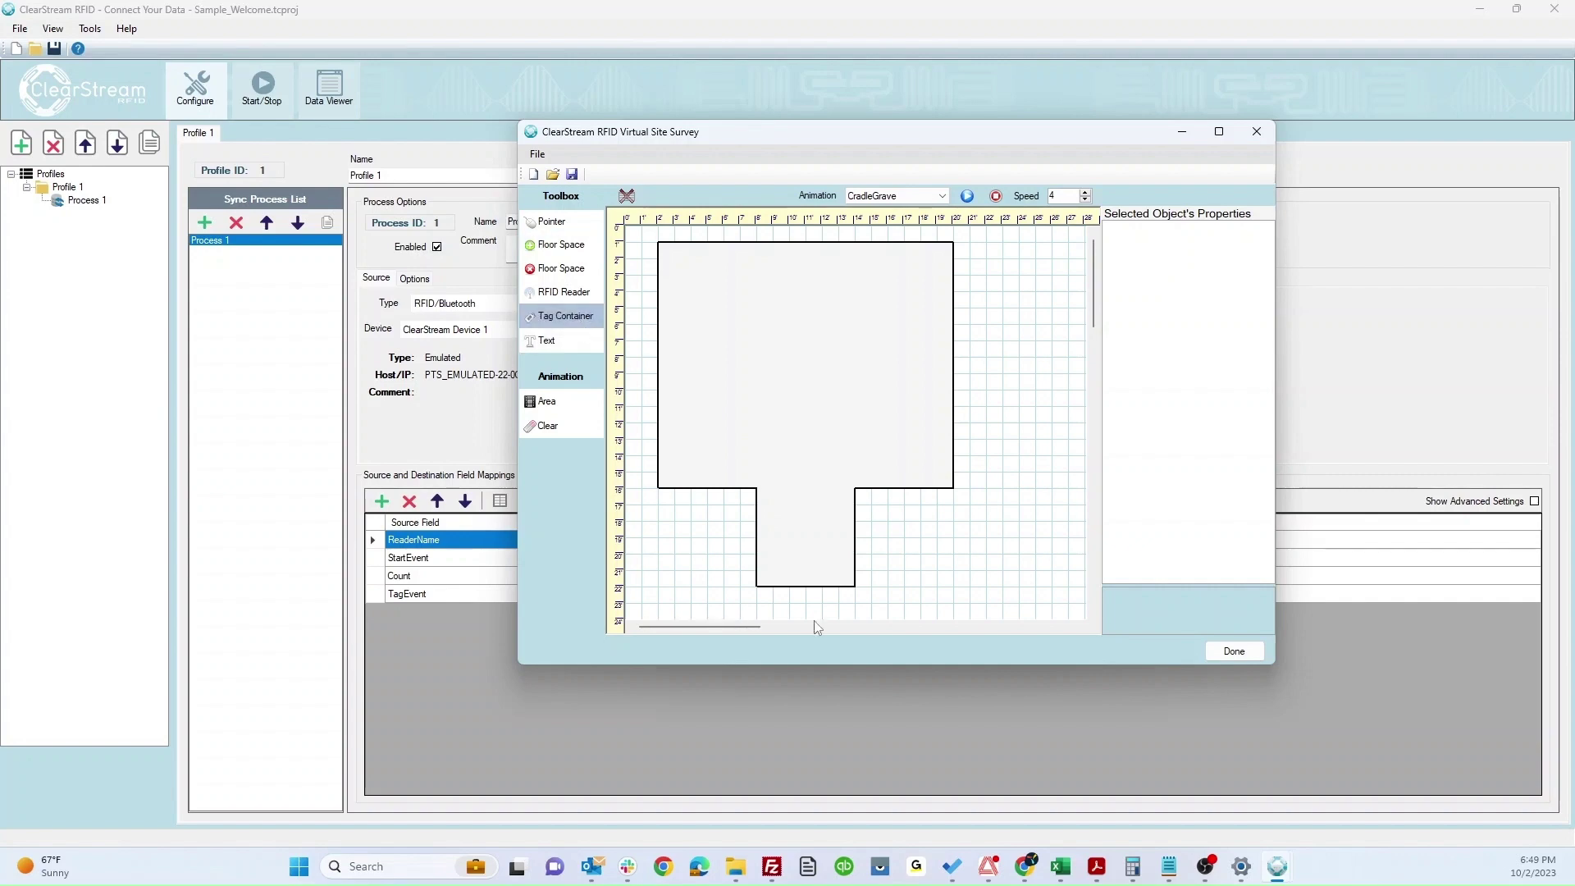
left_click(700, 285)
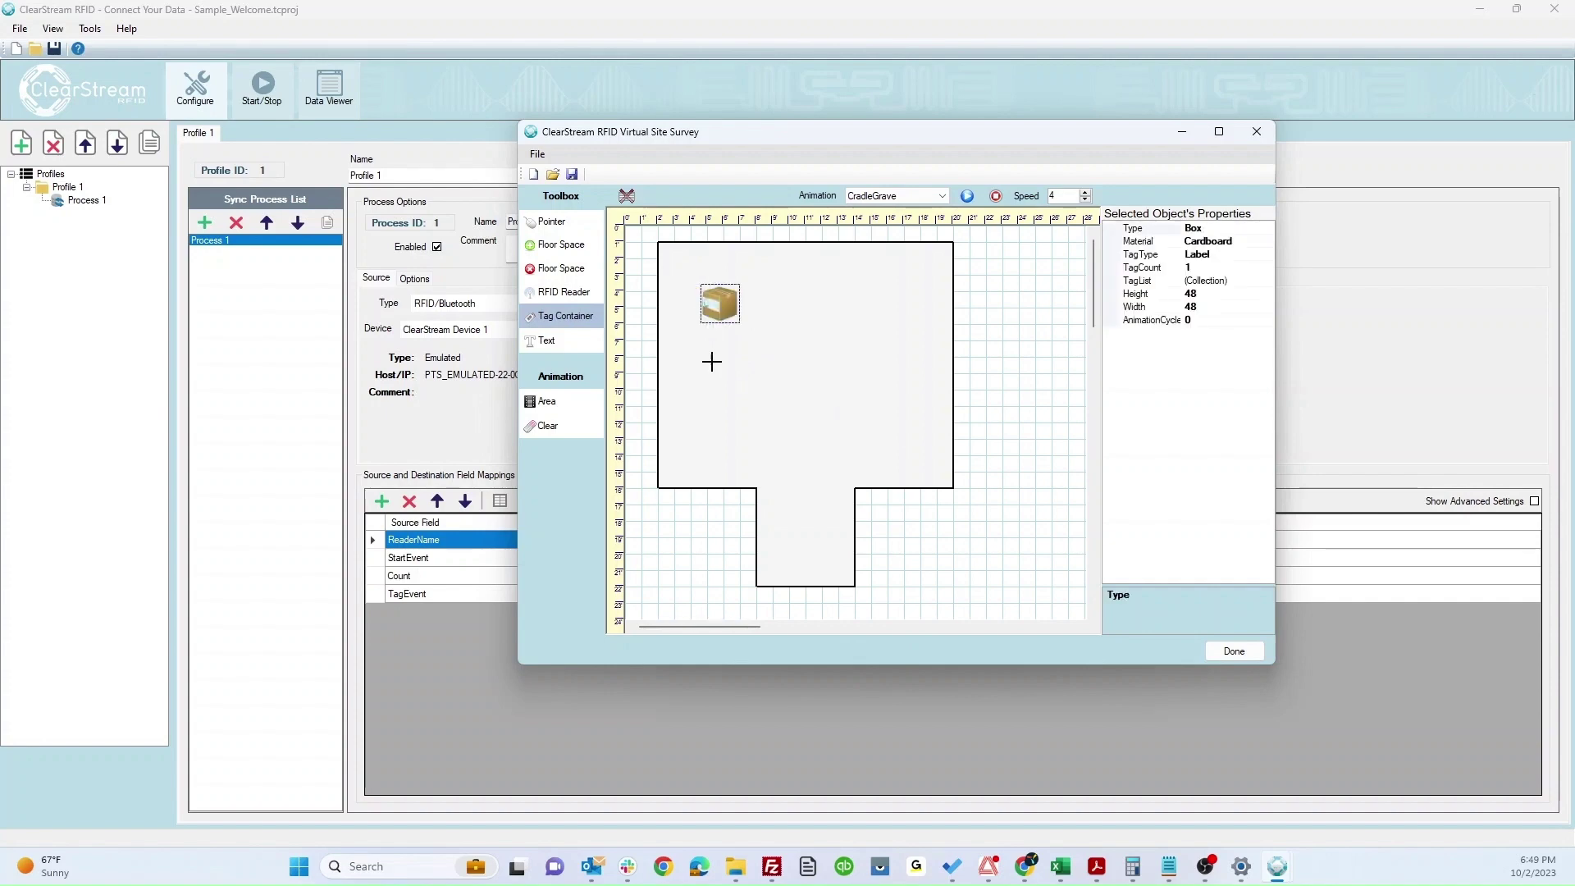
left_click(717, 382)
left_click(913, 296)
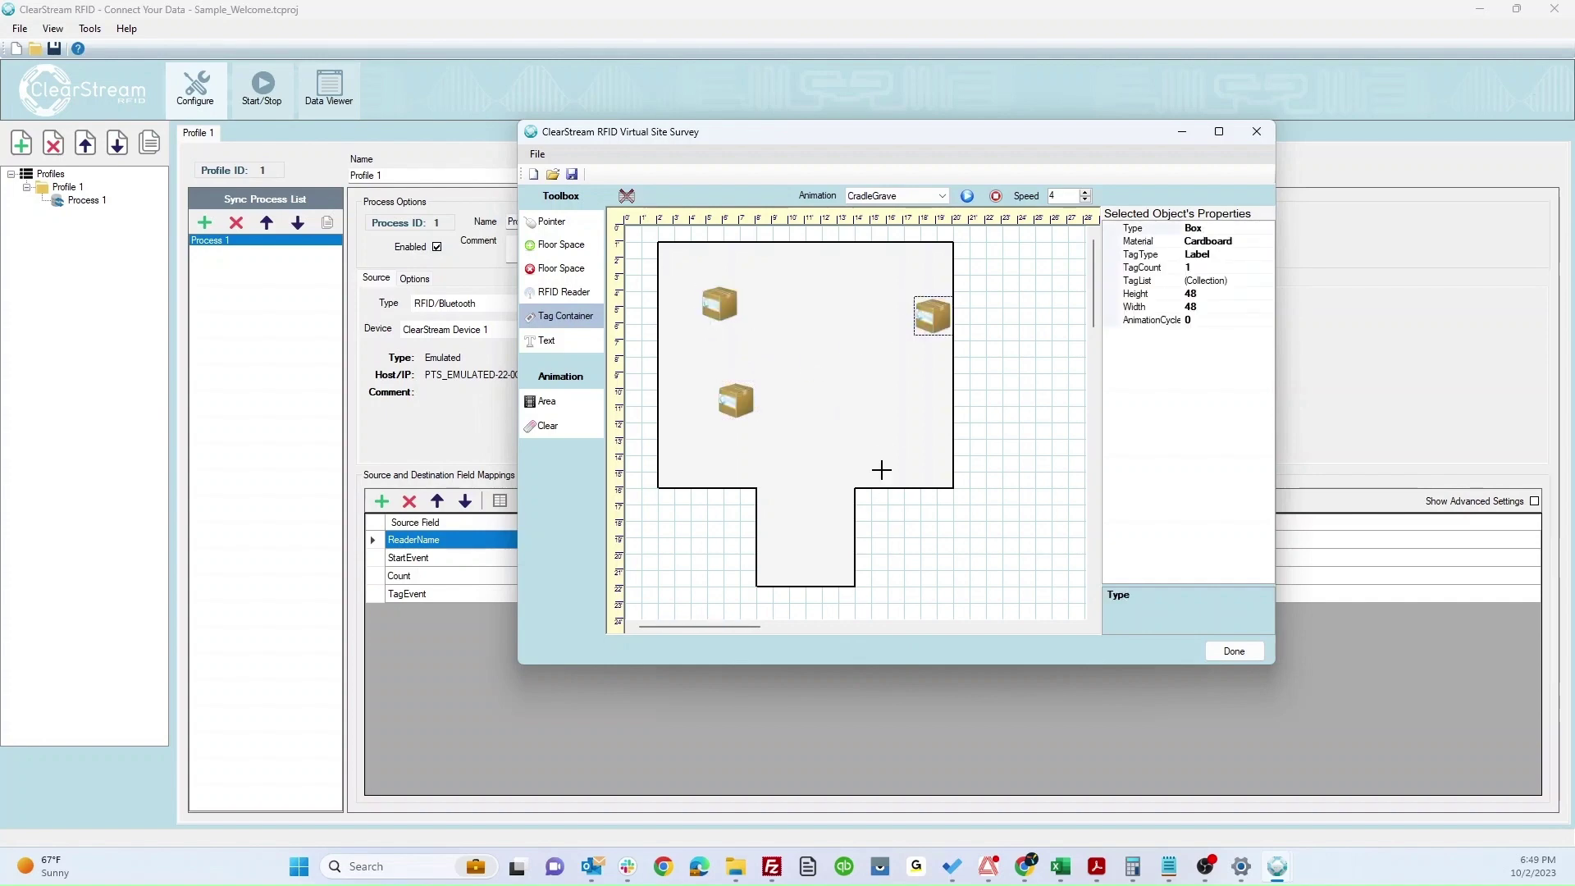
left_click_drag(927, 316, 909, 311)
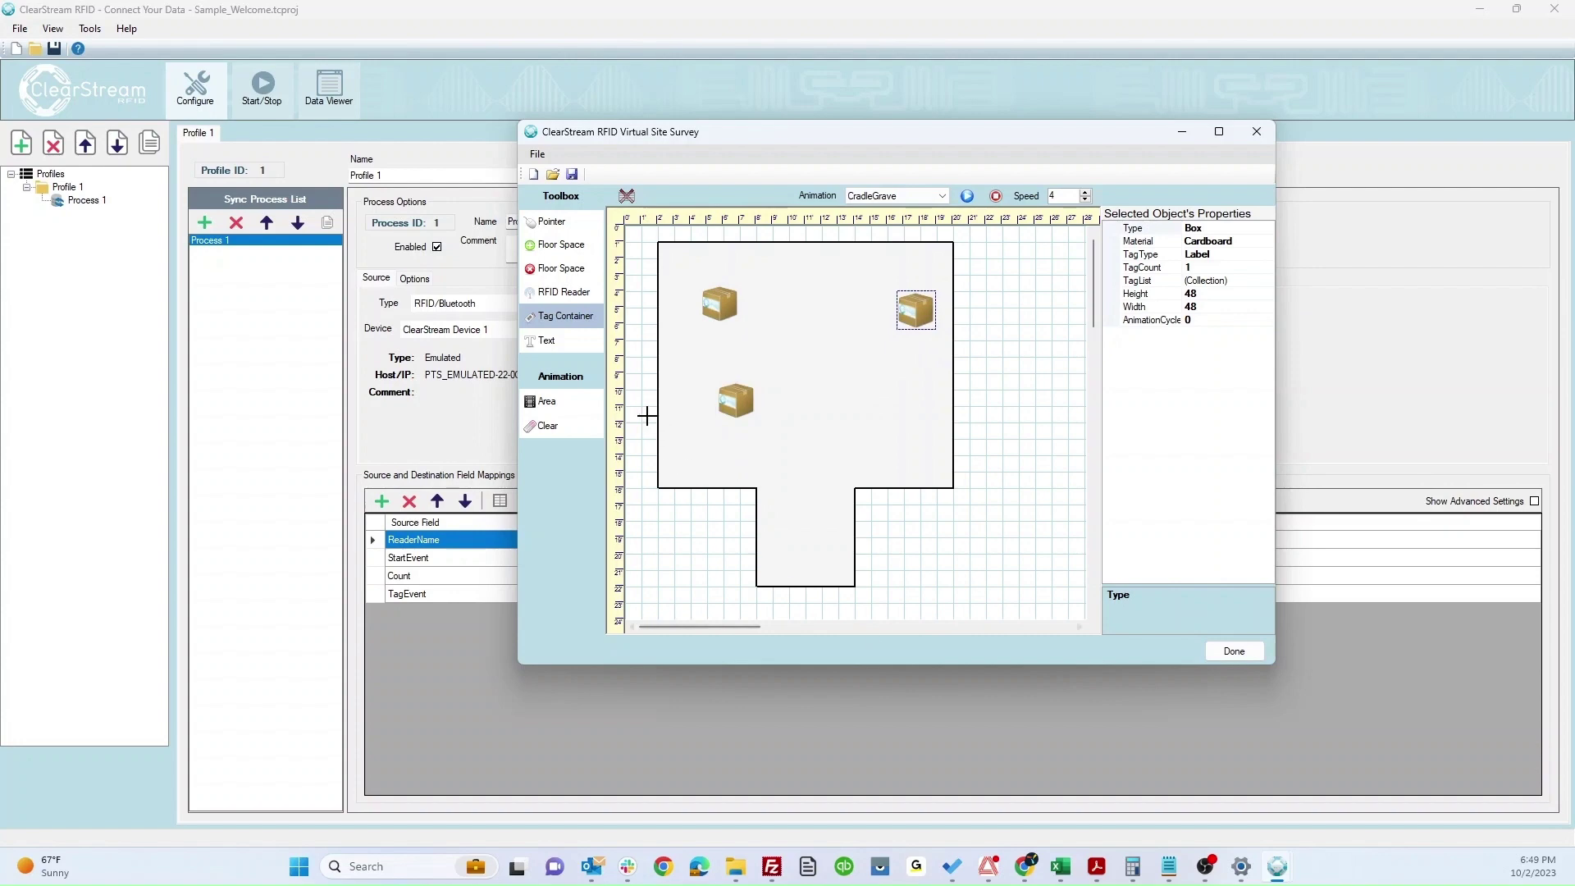
Place an RFID reader at the passage's left wall and add an antenna whose read zone covers the passage entrance.
left_click(564, 292)
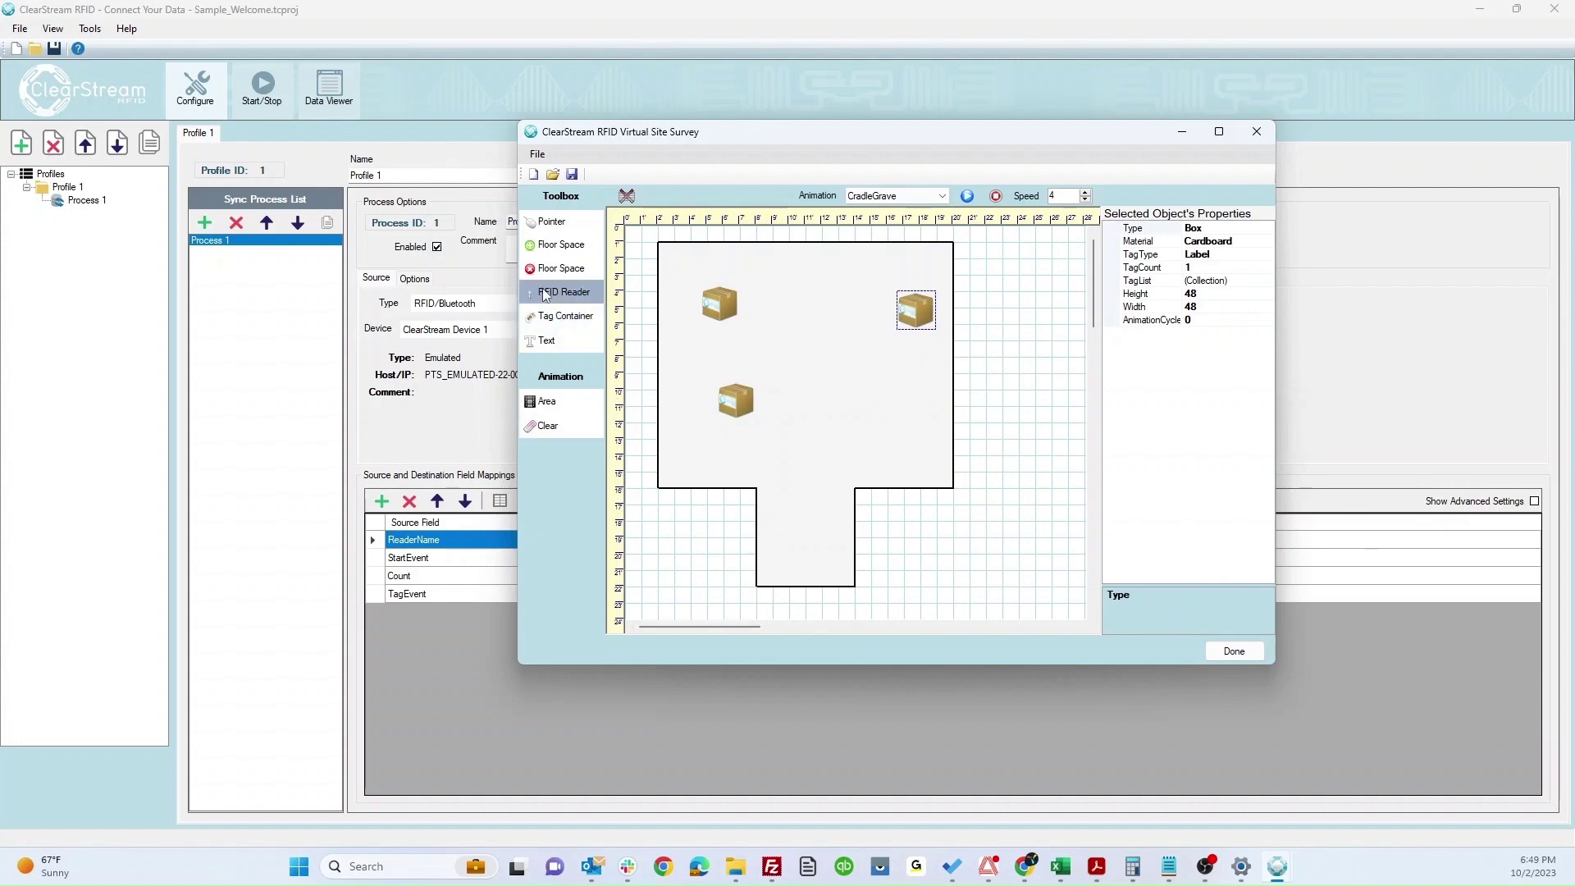
left_click(759, 538)
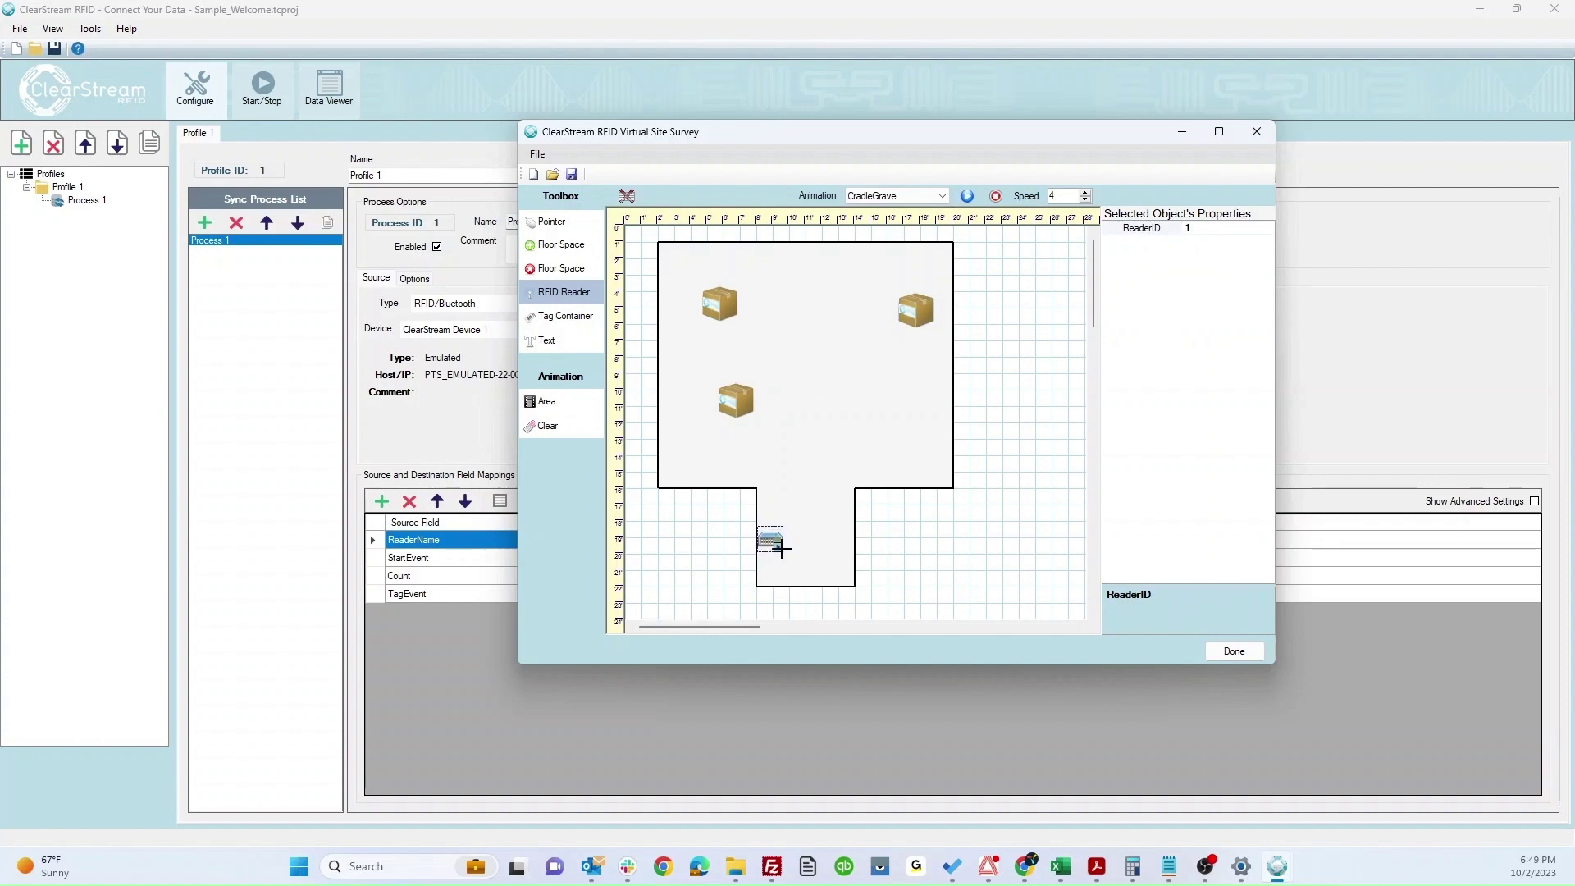
right_click(779, 549)
left_click(820, 585)
mouse_move(794, 517)
left_mouse_down()
mouse_move(778, 547)
mouse_move(766, 533)
mouse_move(794, 514)
left_mouse_up()
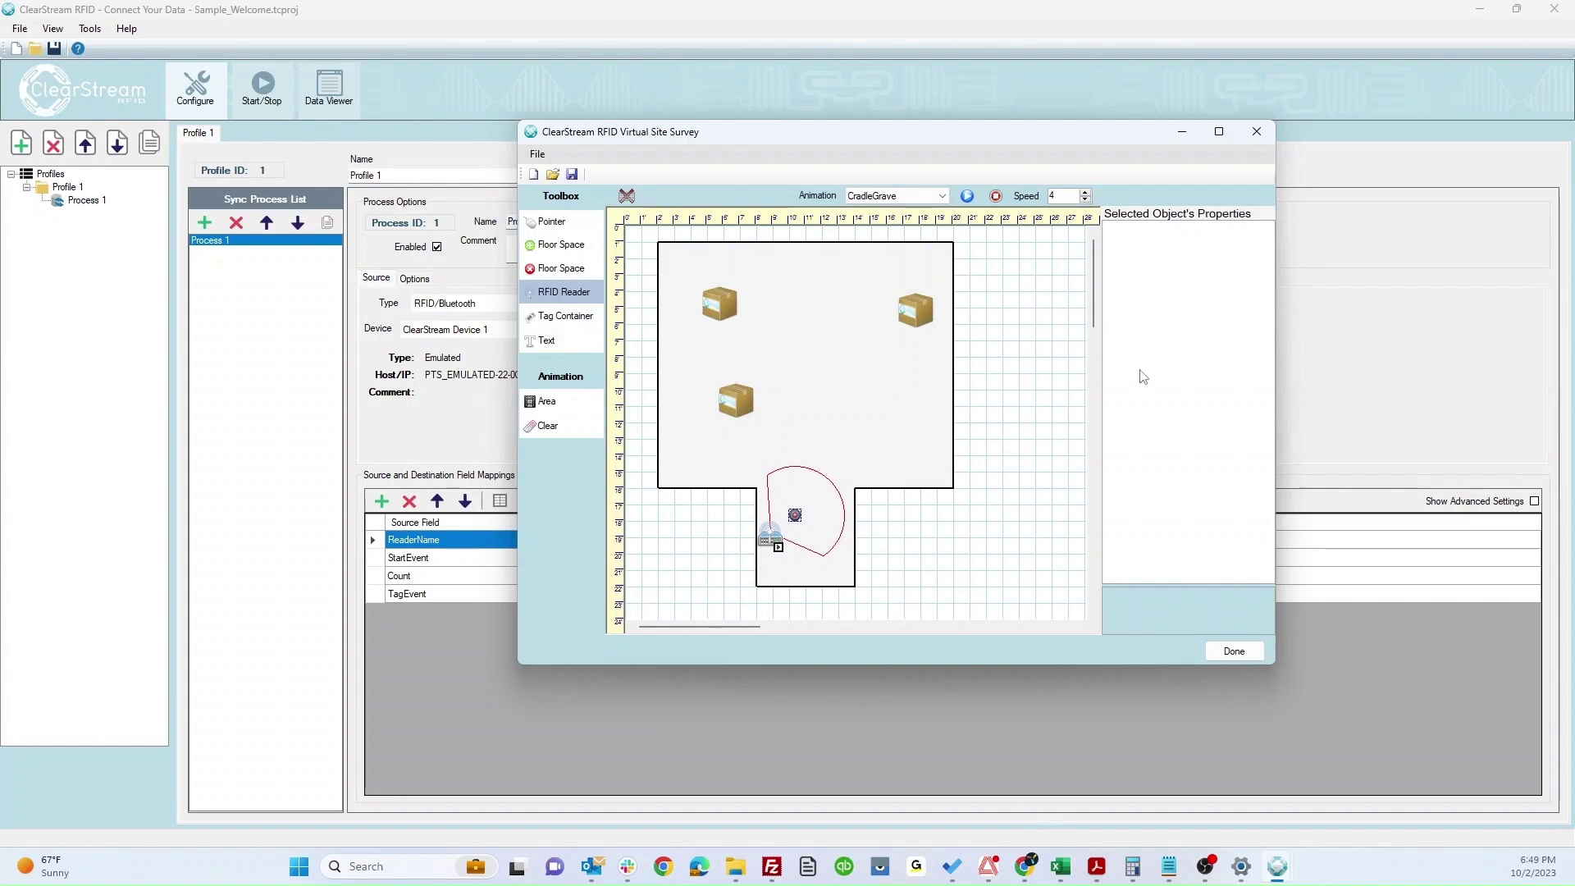
Minimize the site survey and start all devices for profile synchronisation.
left_click(1194, 135)
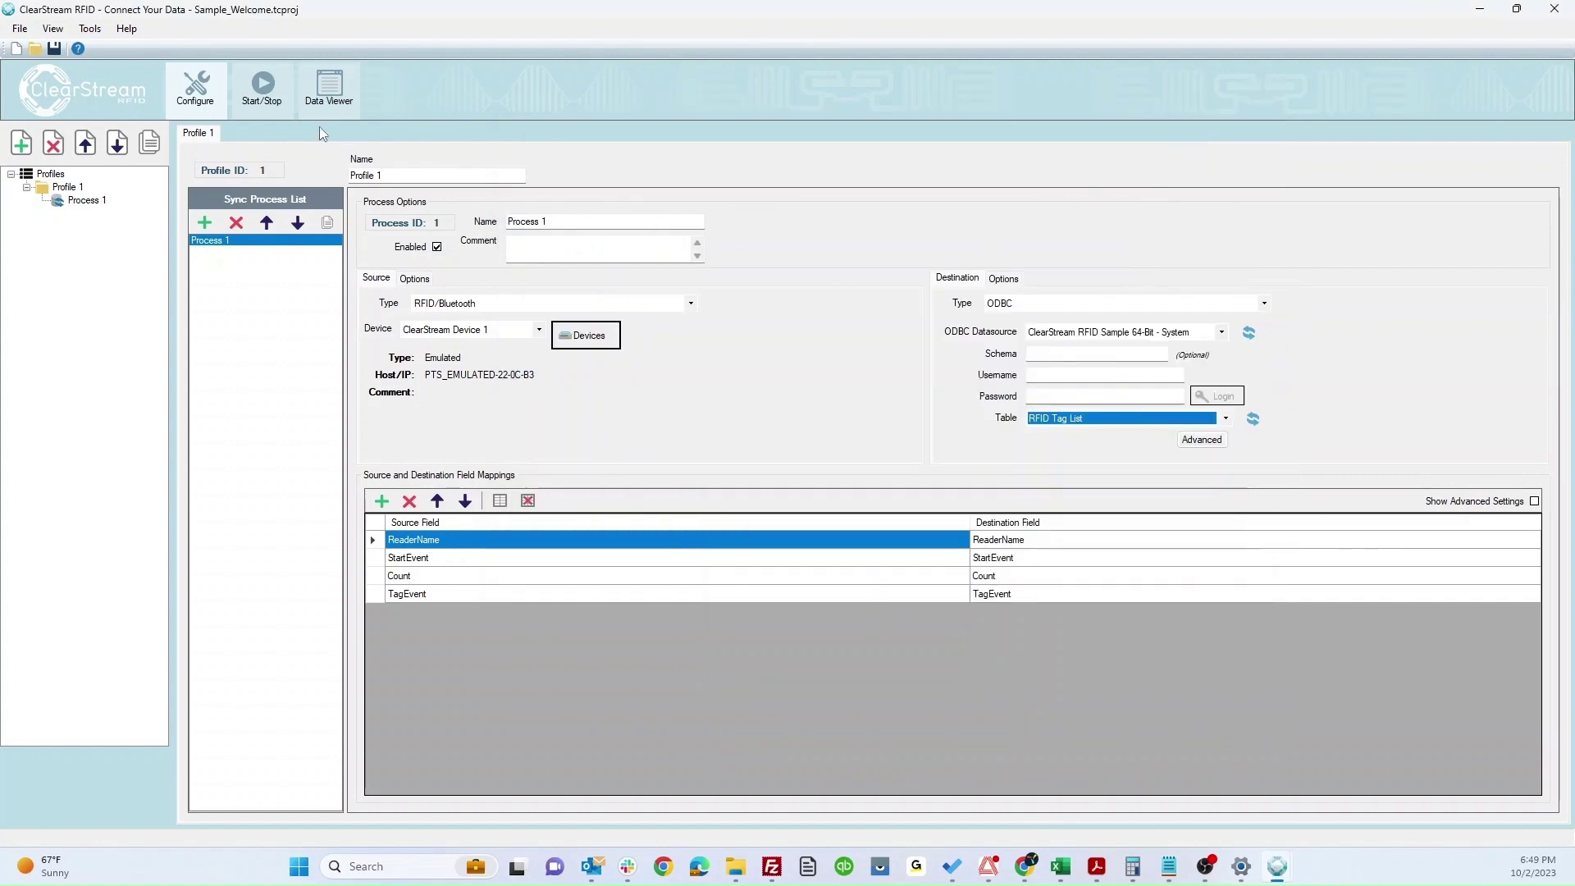
left_click(262, 86)
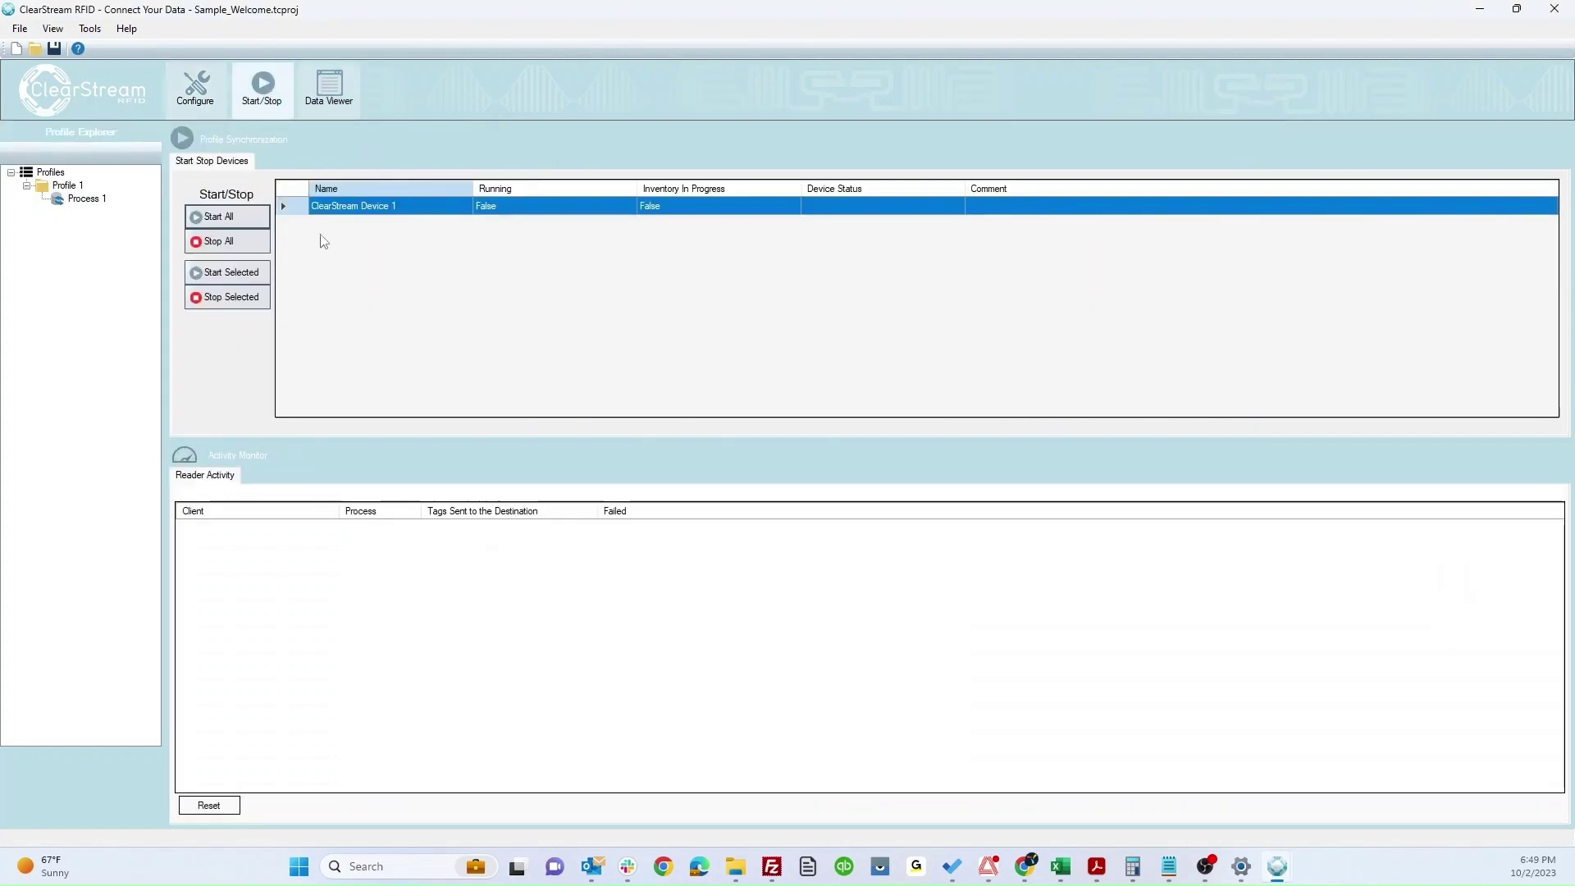
left_click(246, 218)
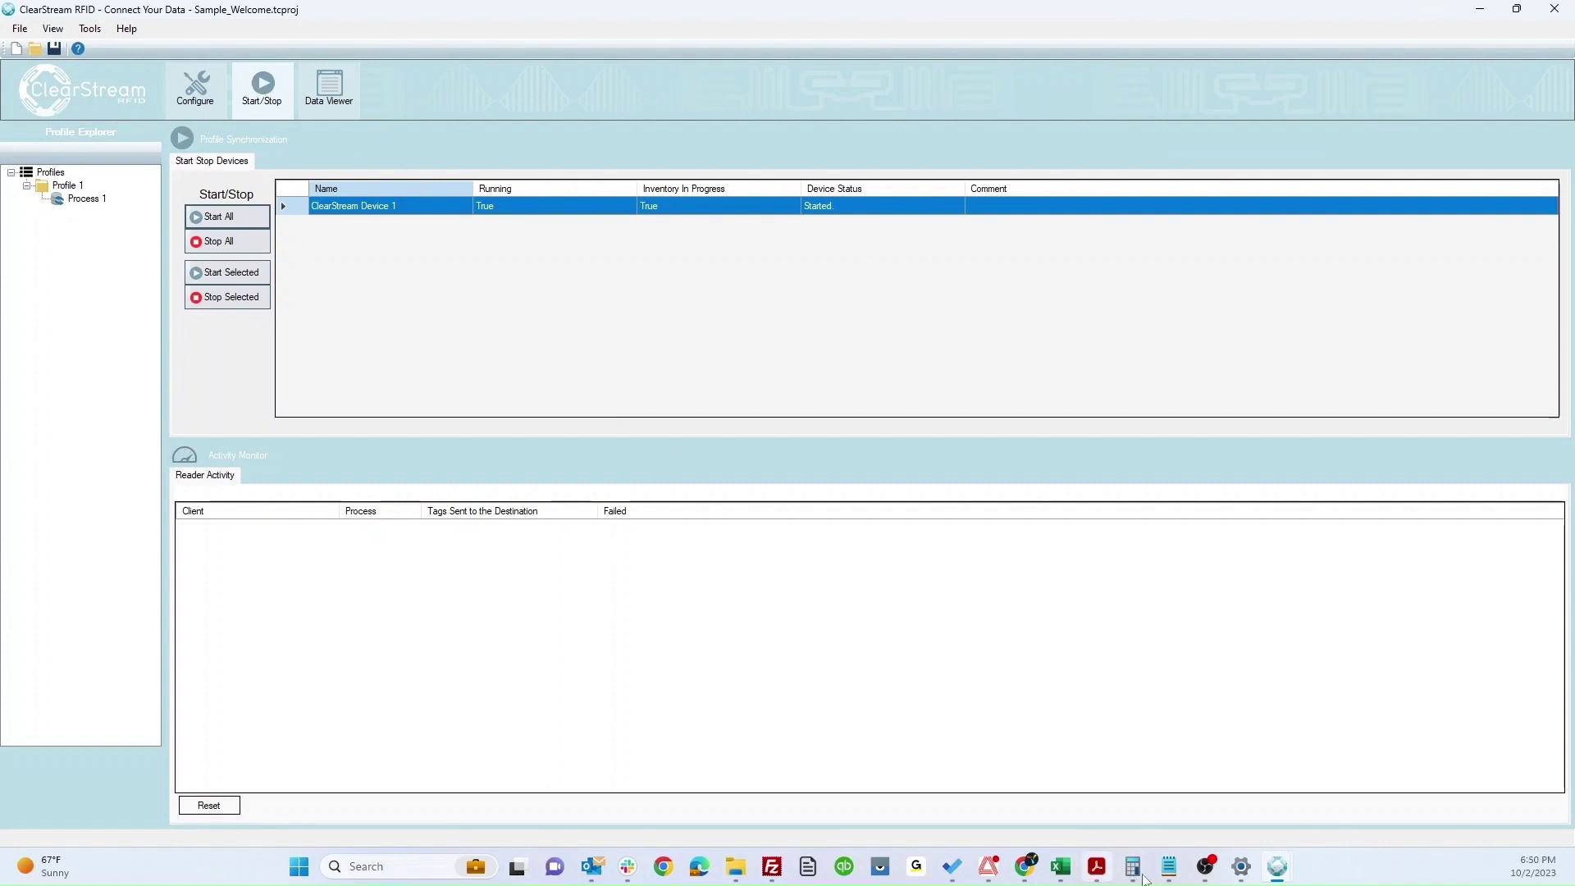
Bring back the site survey, move all three boxes through the antenna's read zone to the passage's lower end, and hide the survey.
mouse_move(1281, 870)
left_click(1349, 807)
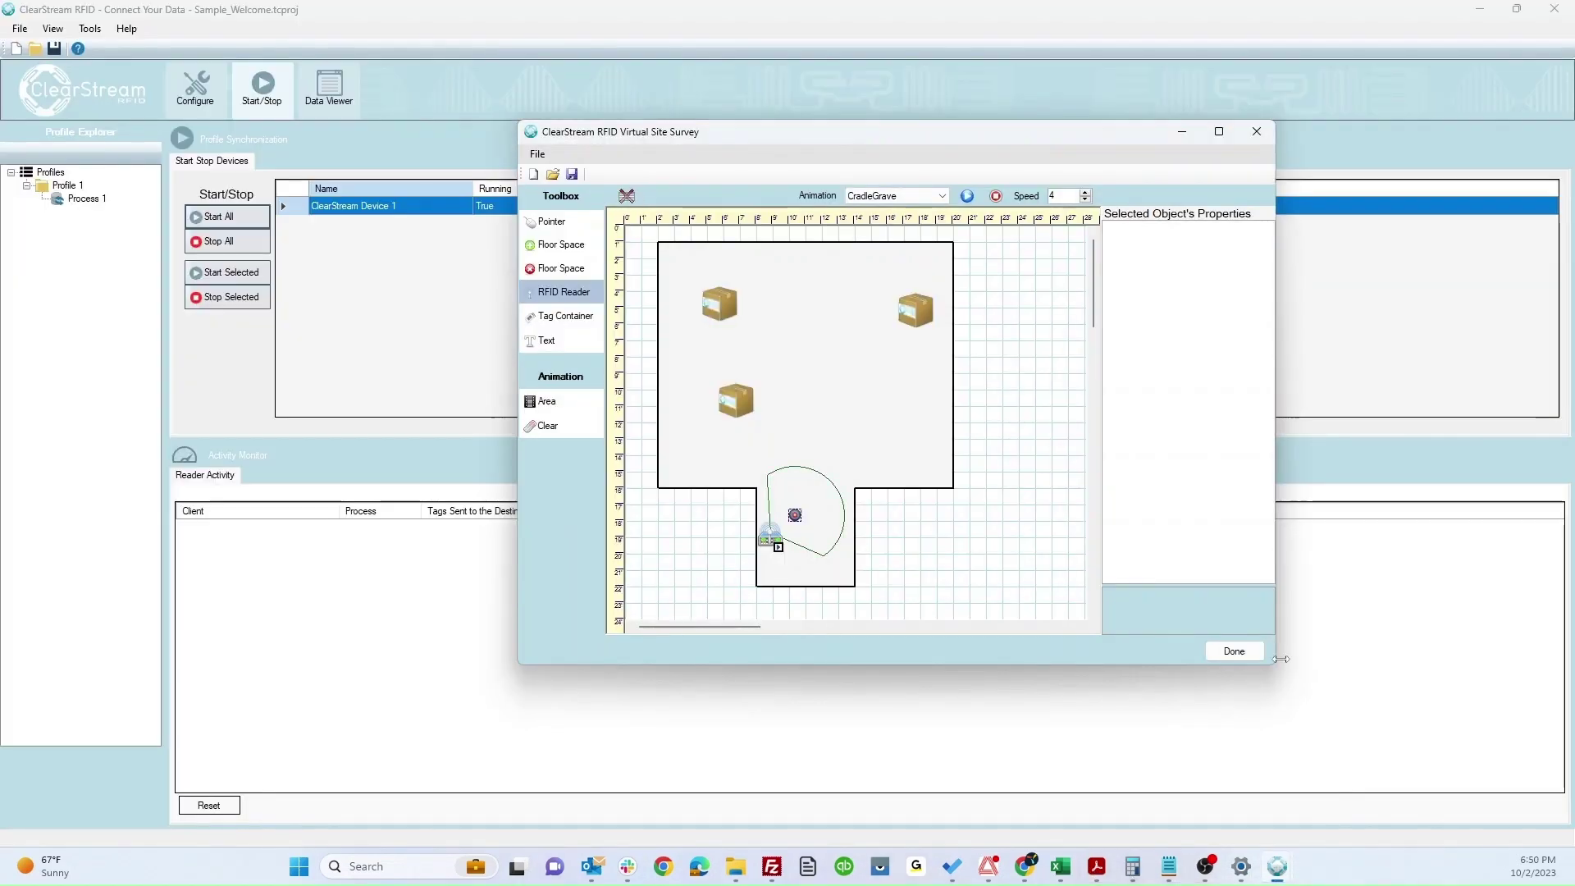
left_click_drag(1019, 133, 1062, 121)
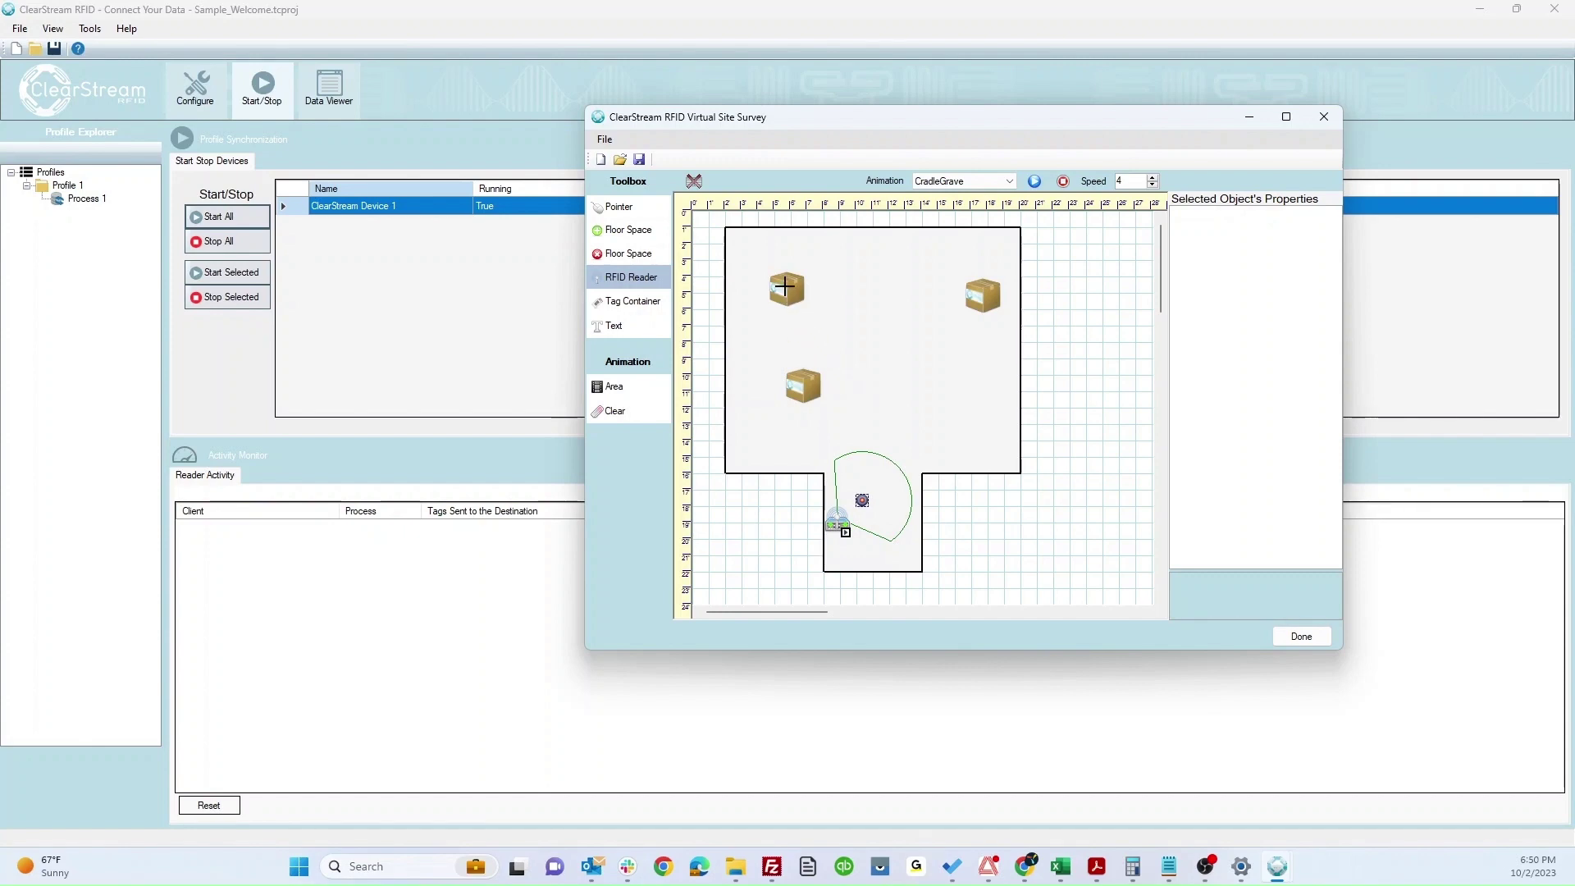
left_click_drag(785, 287, 870, 580)
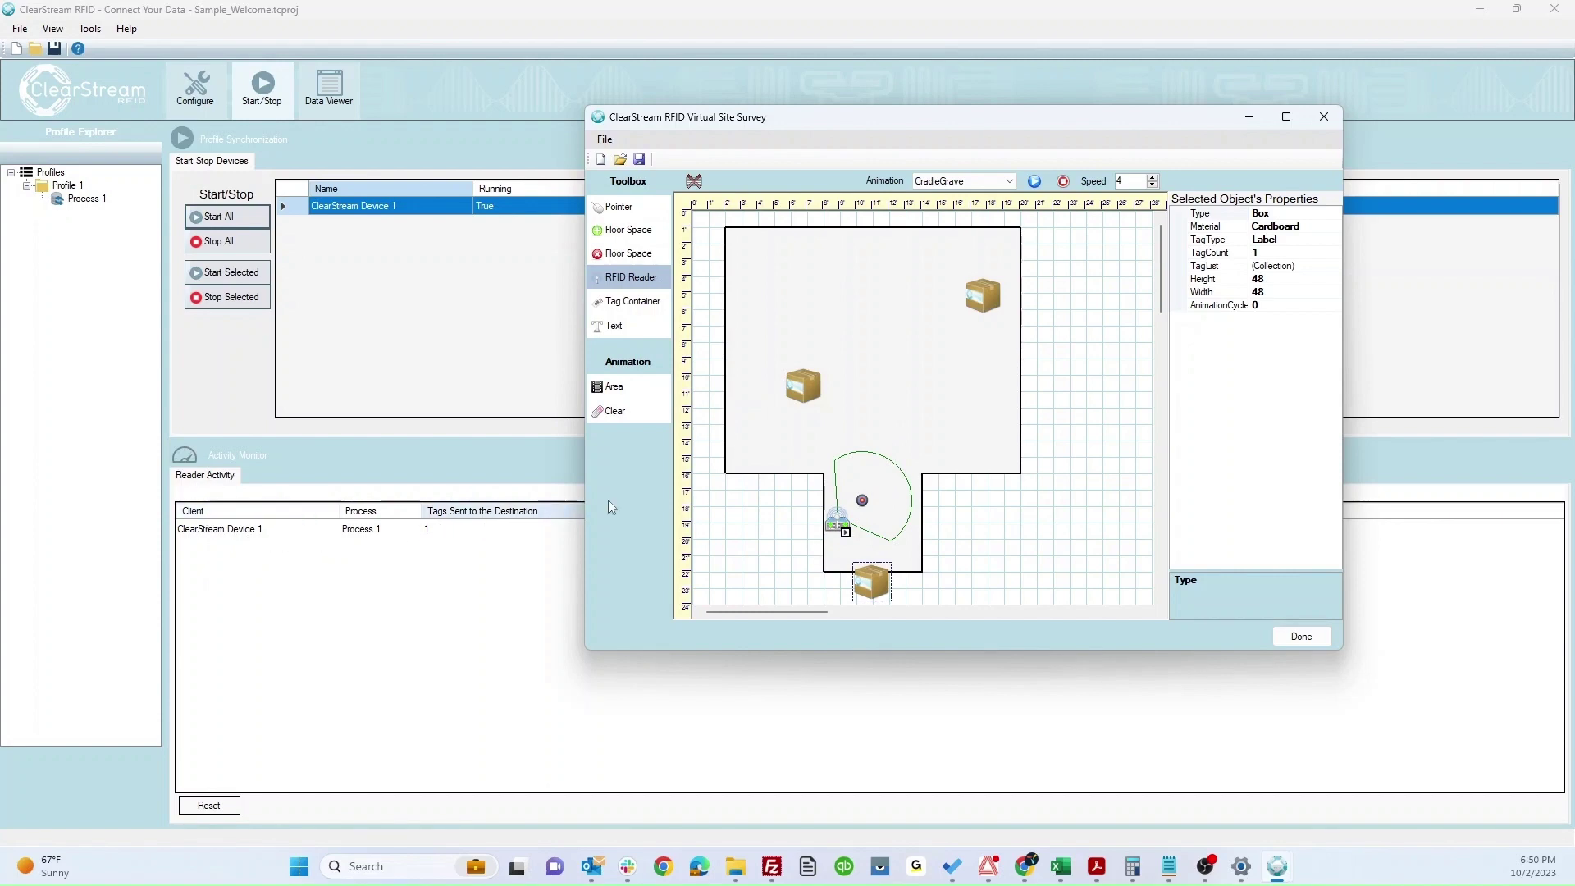
left_click_drag(804, 392, 868, 585)
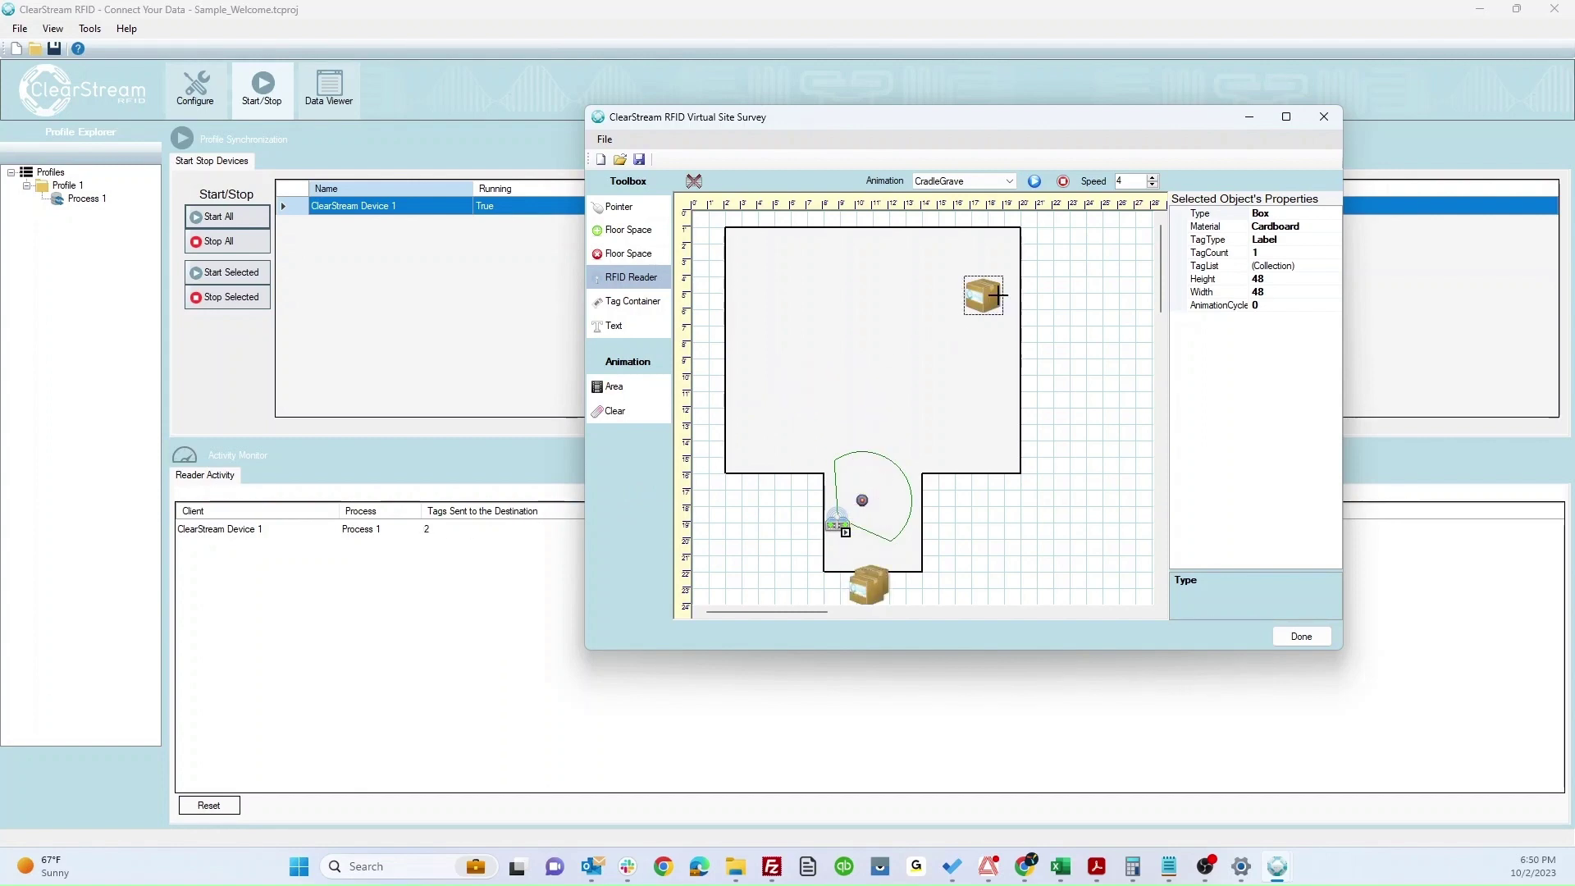
left_click_drag(984, 302, 857, 587)
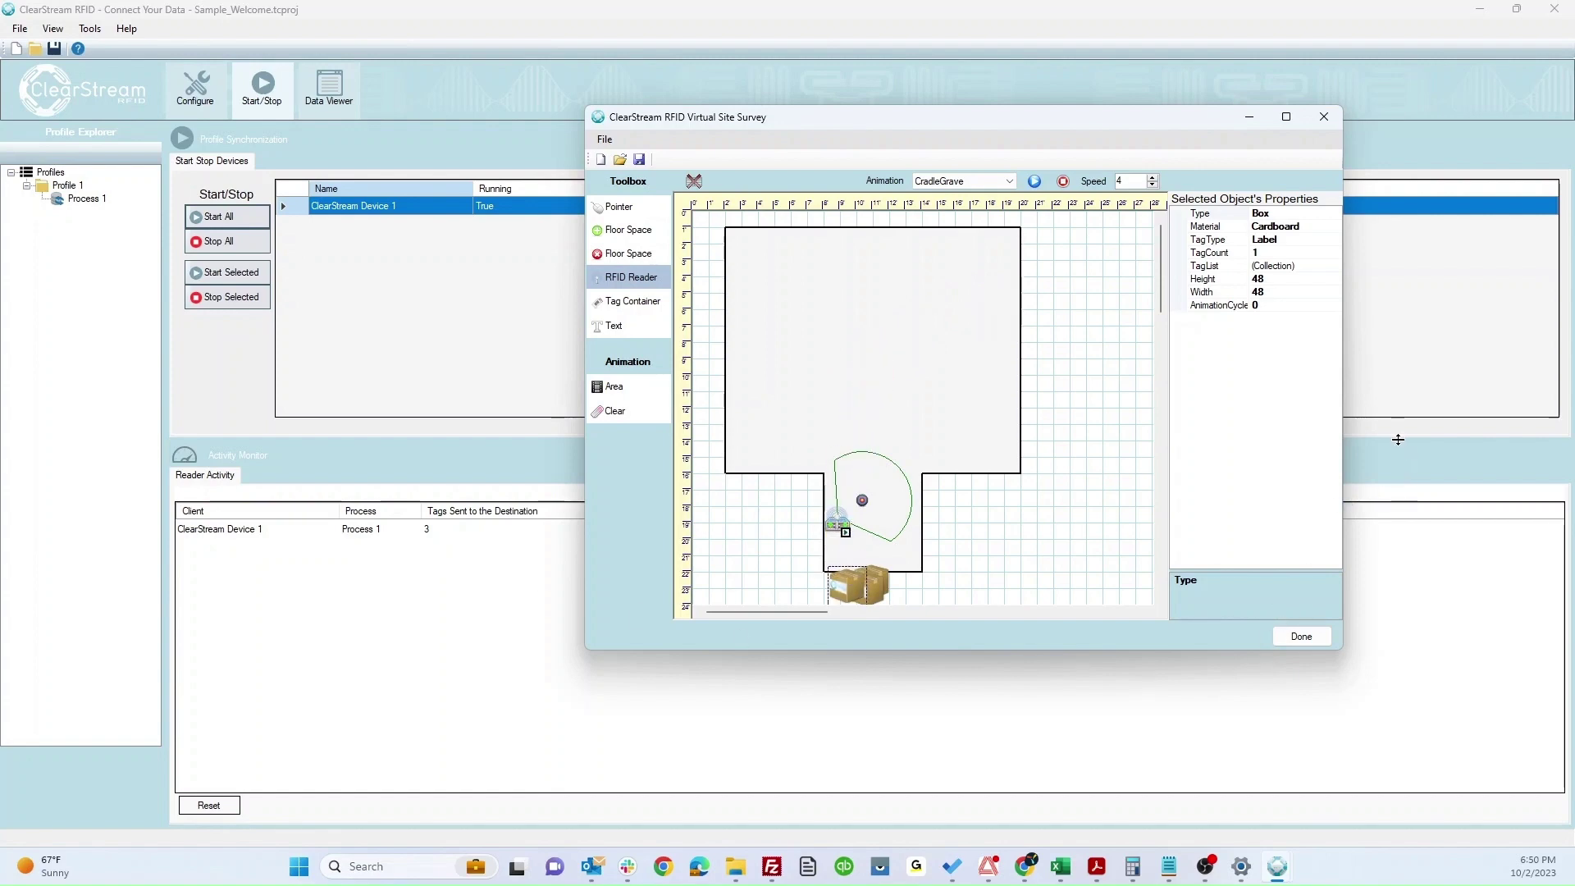
key("Escape")
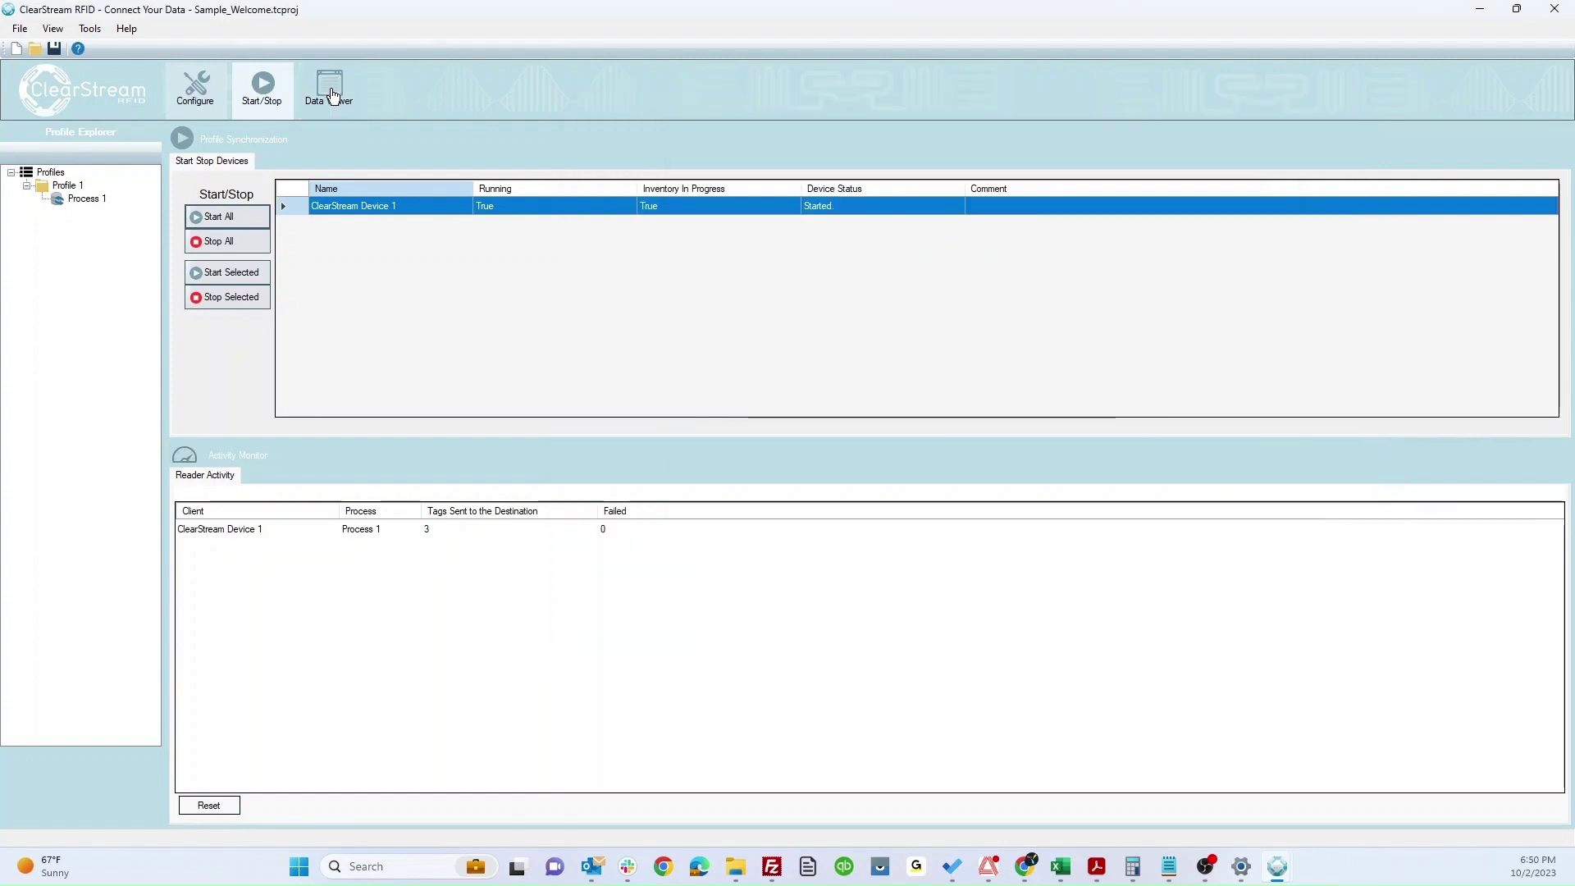